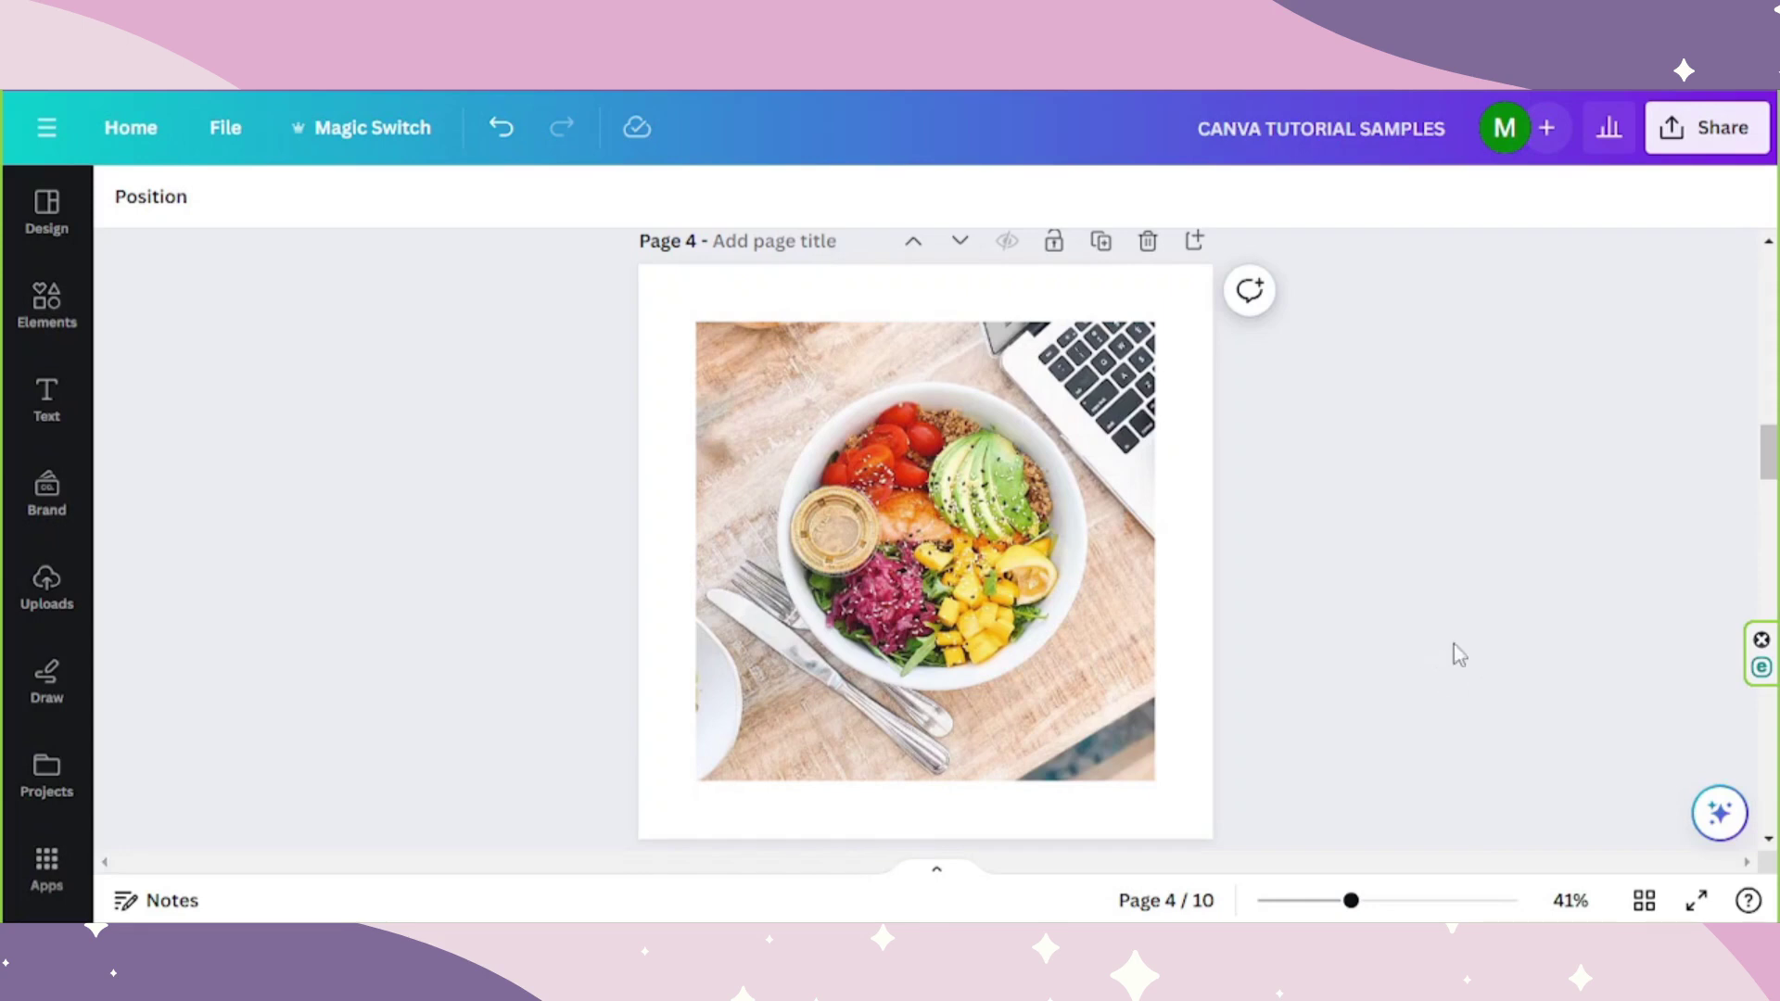
Apply BG Remover to the page 4 salad bowl photo so only the bowl remains
left_click(1114, 627)
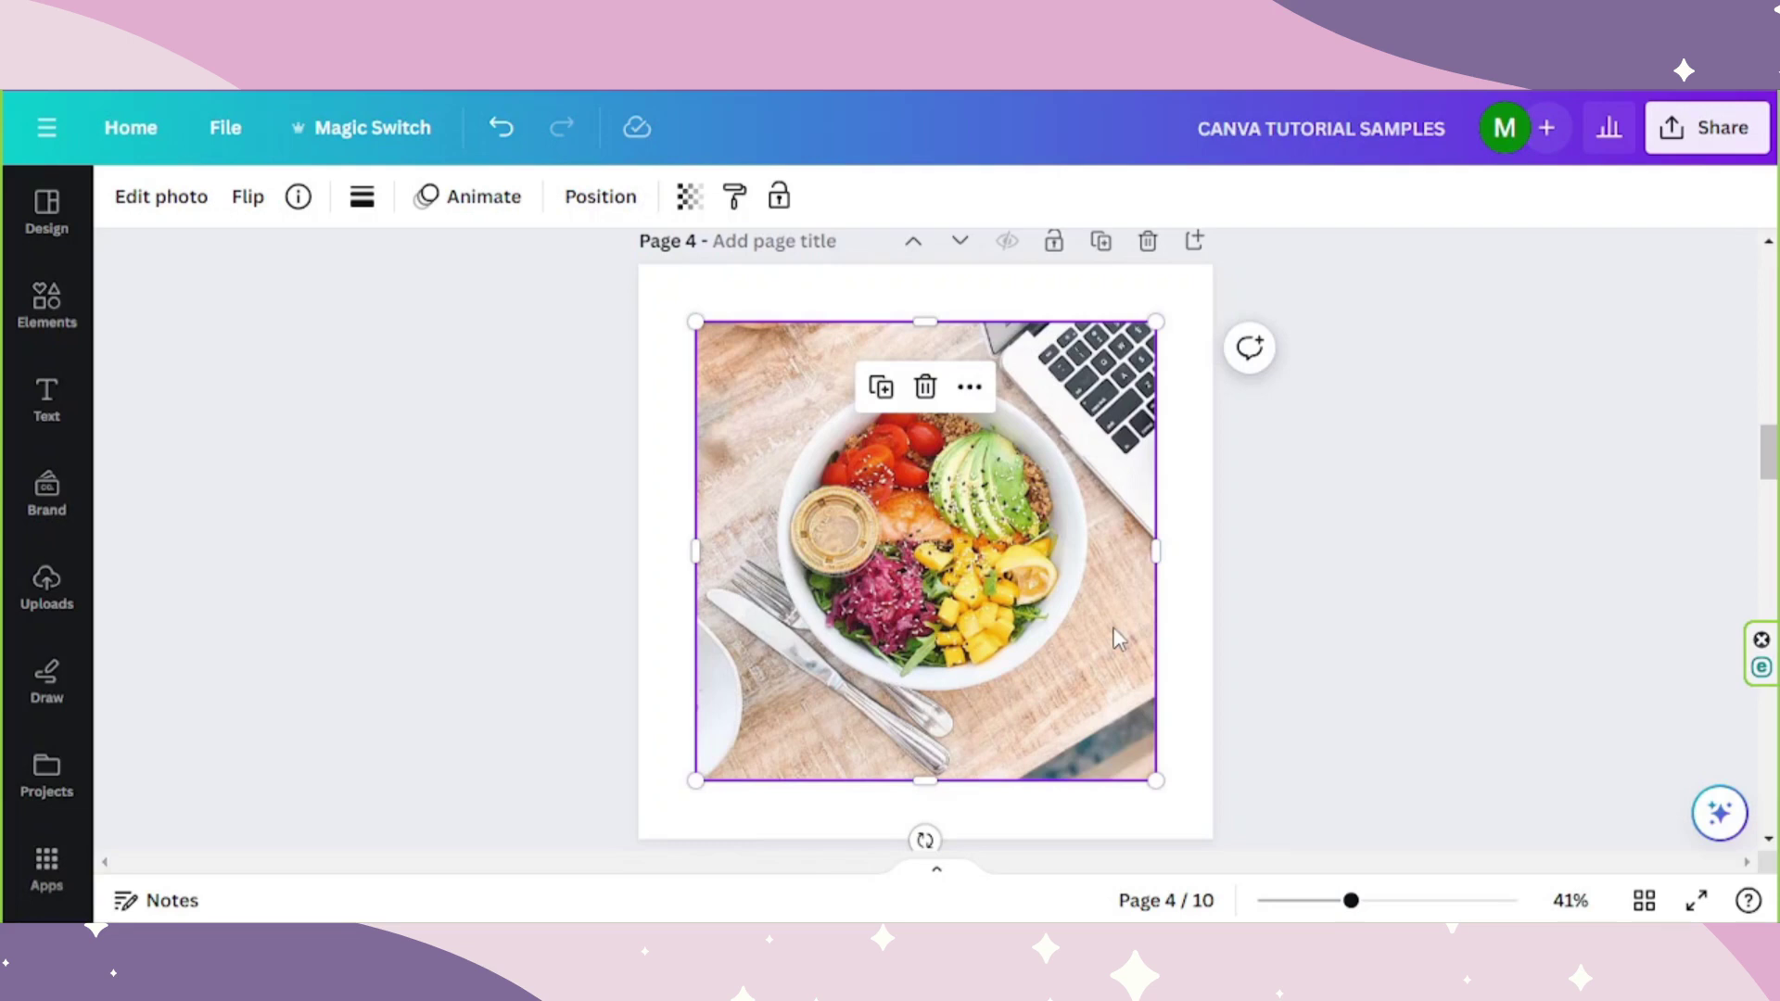
left_click(162, 199)
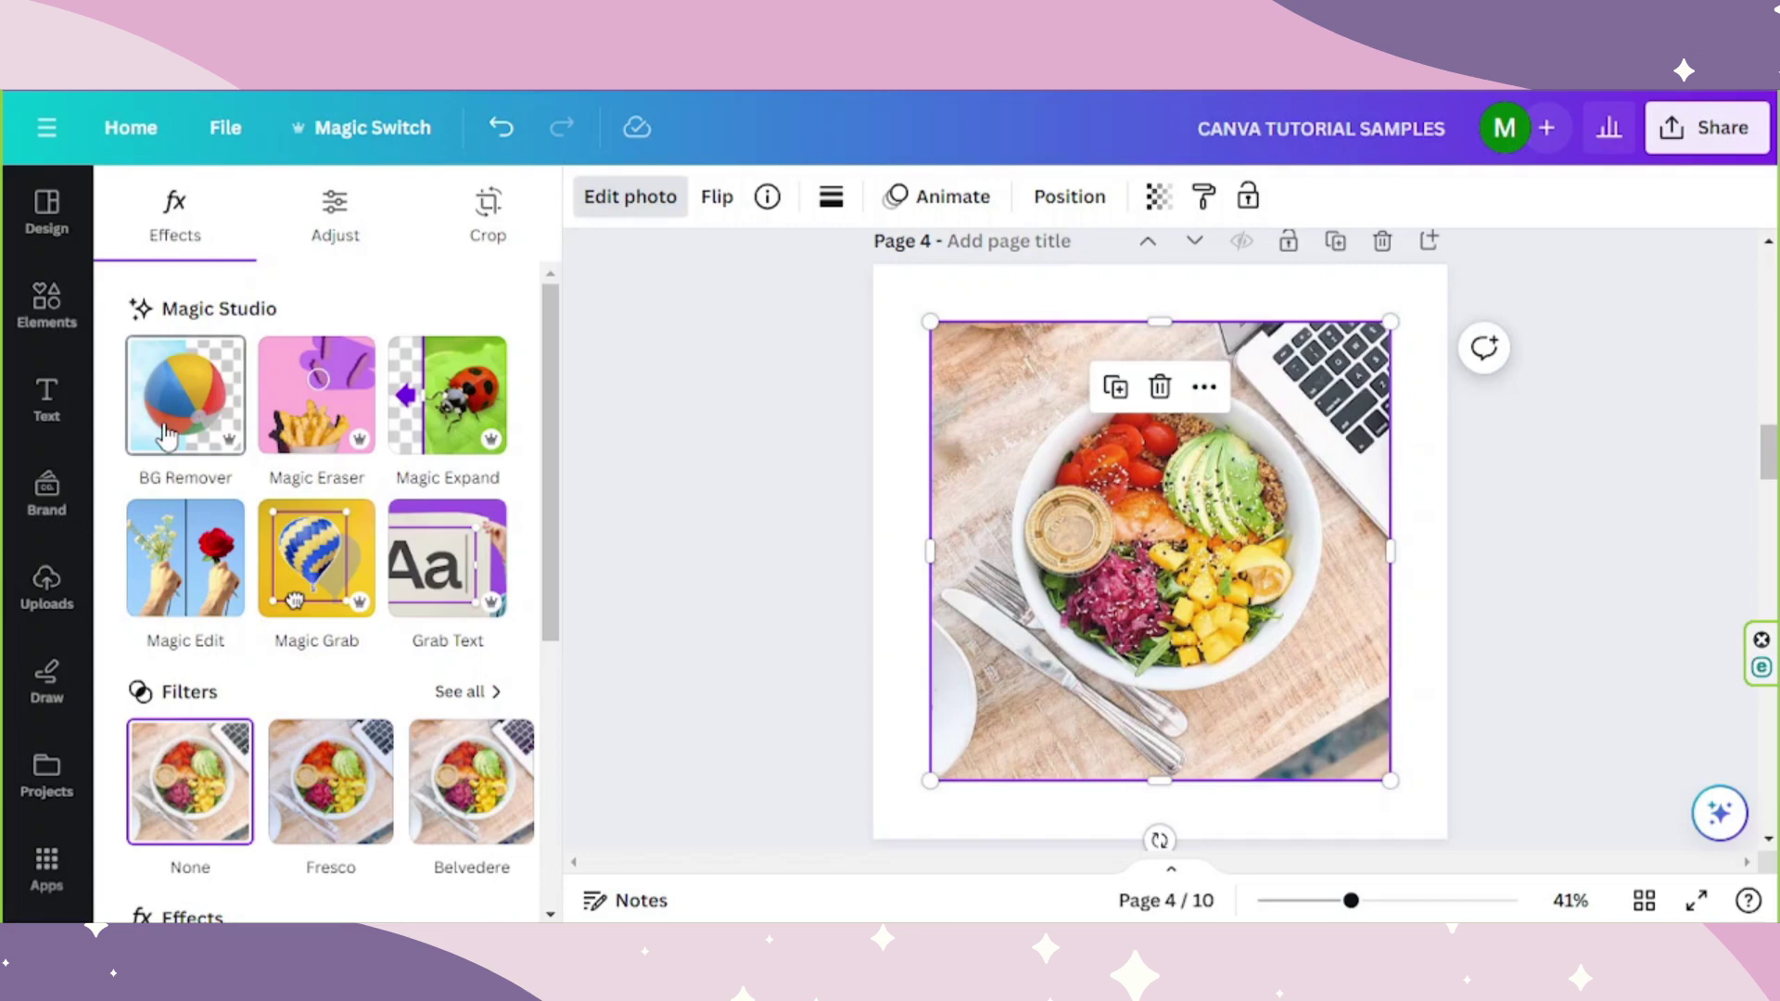
left_click(167, 433)
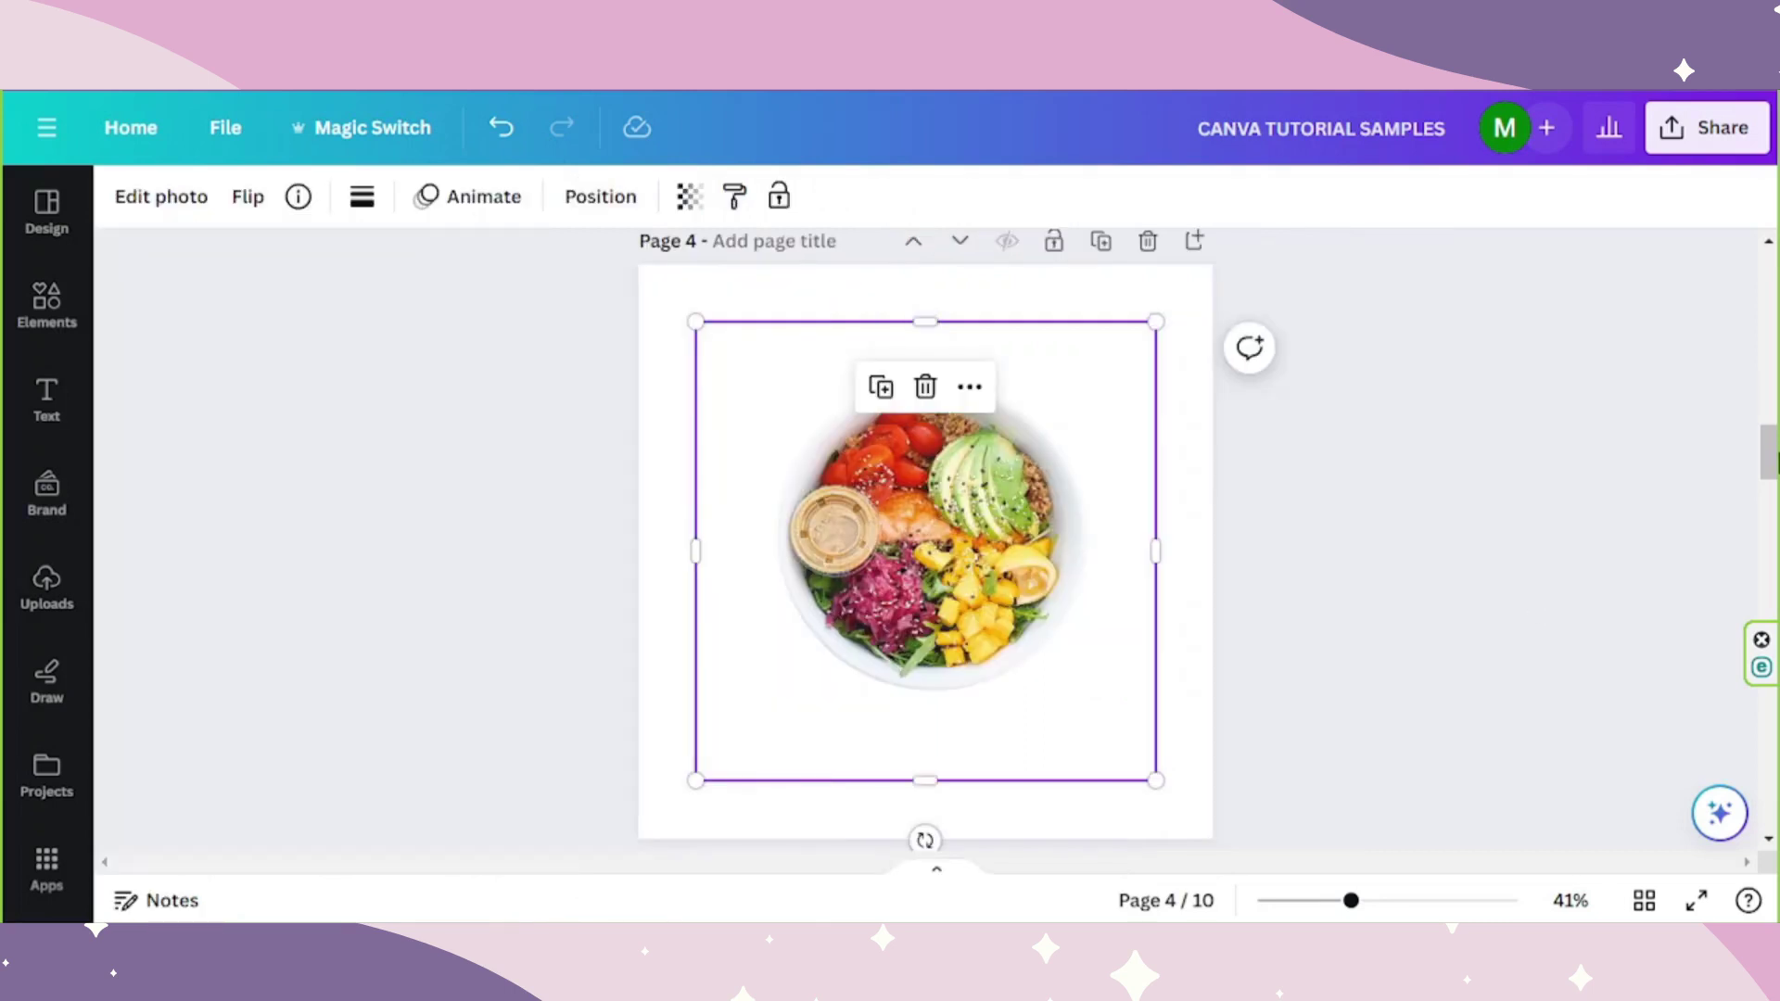
Open page 5's mountain photo with the red smiley doodle in Magic Eraser
scroll(924, 537, "down", 5)
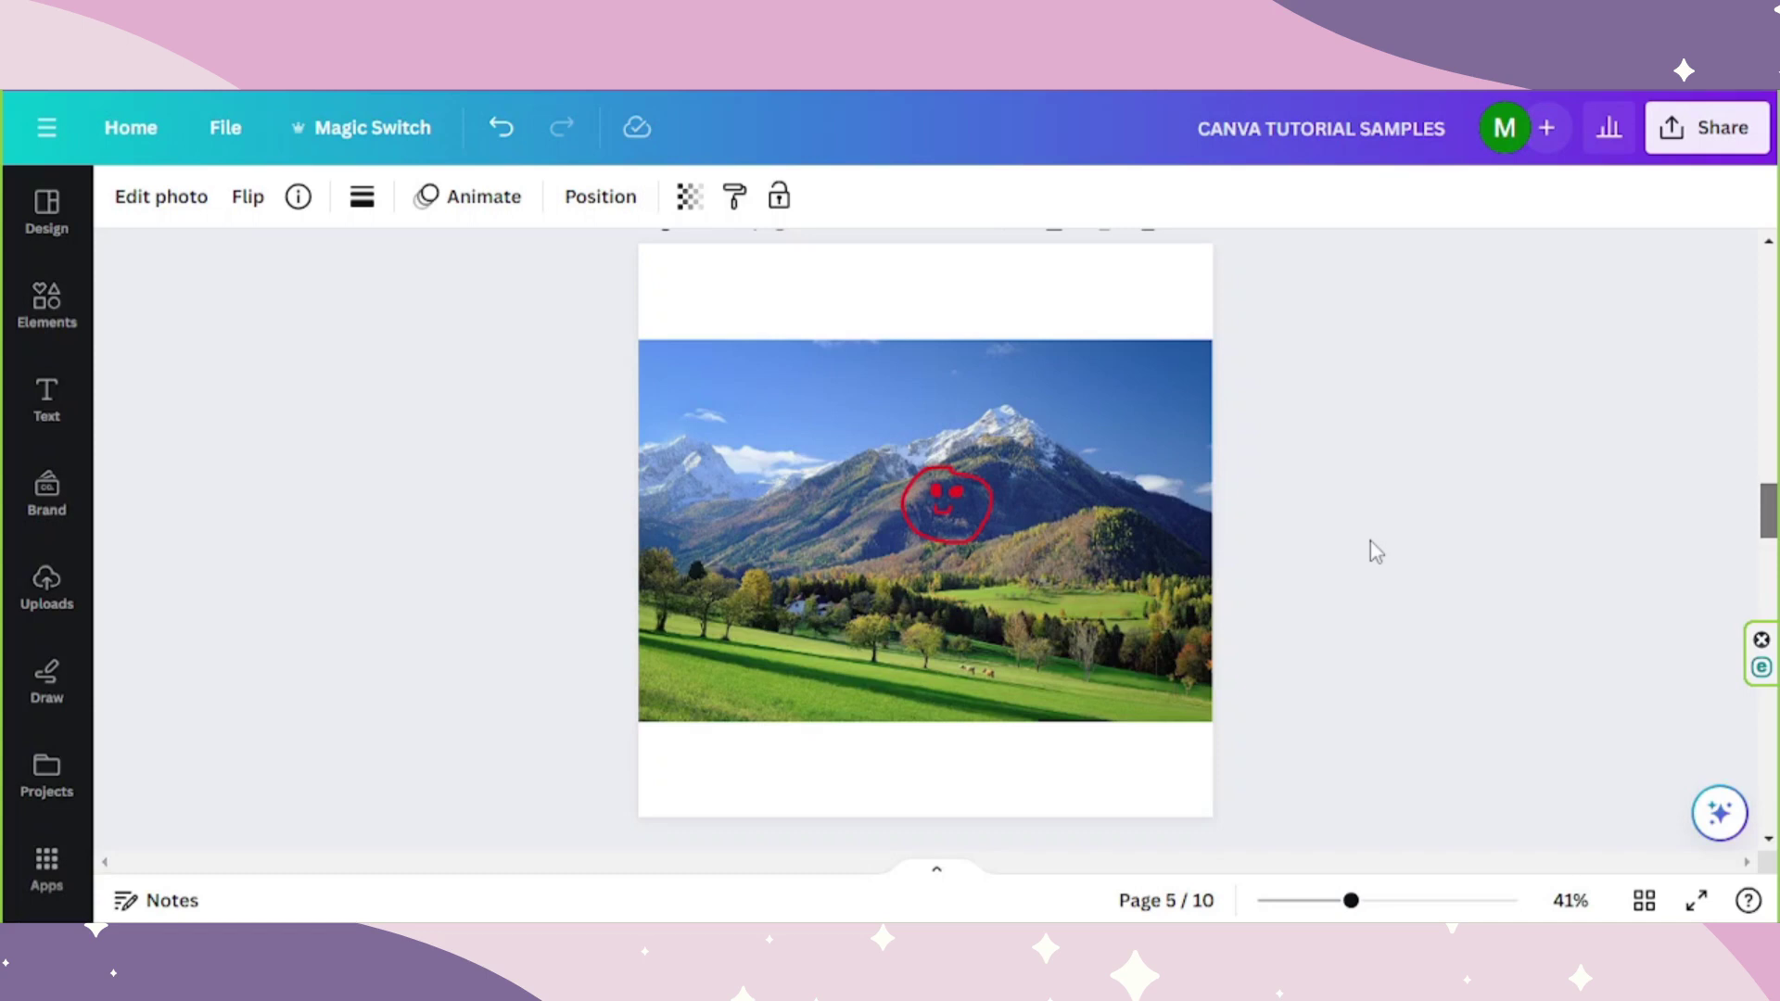
left_click(1062, 468)
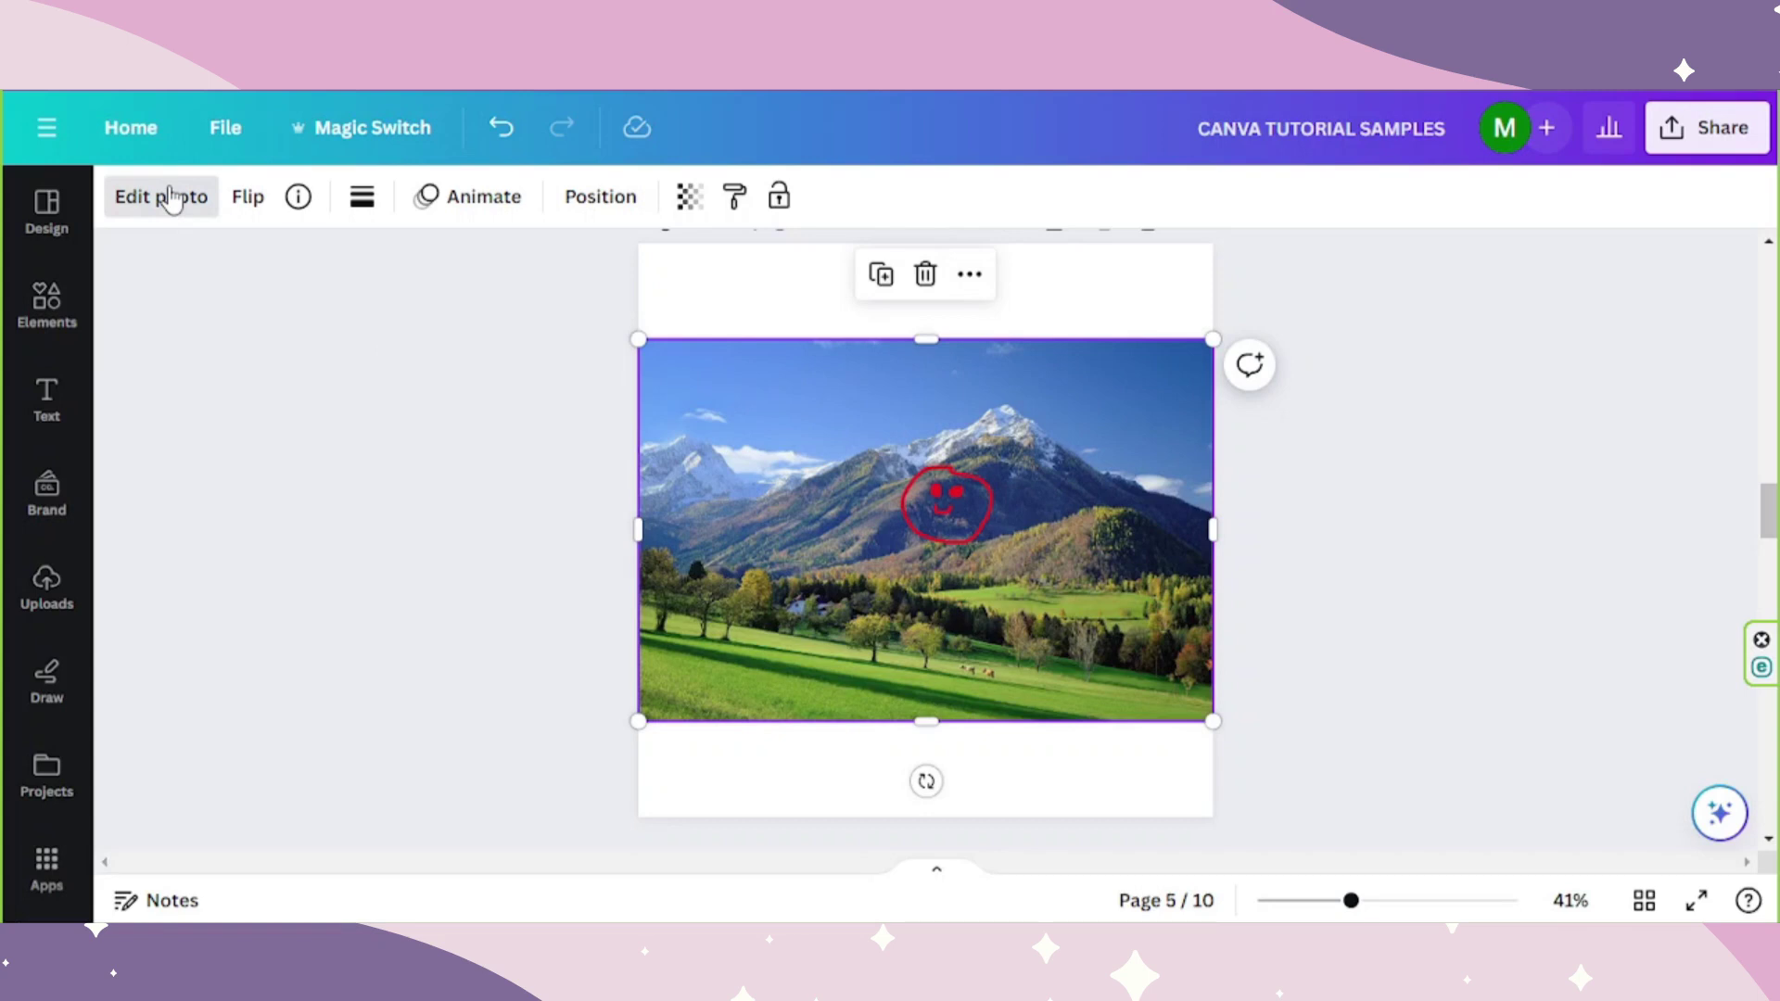
left_click(170, 198)
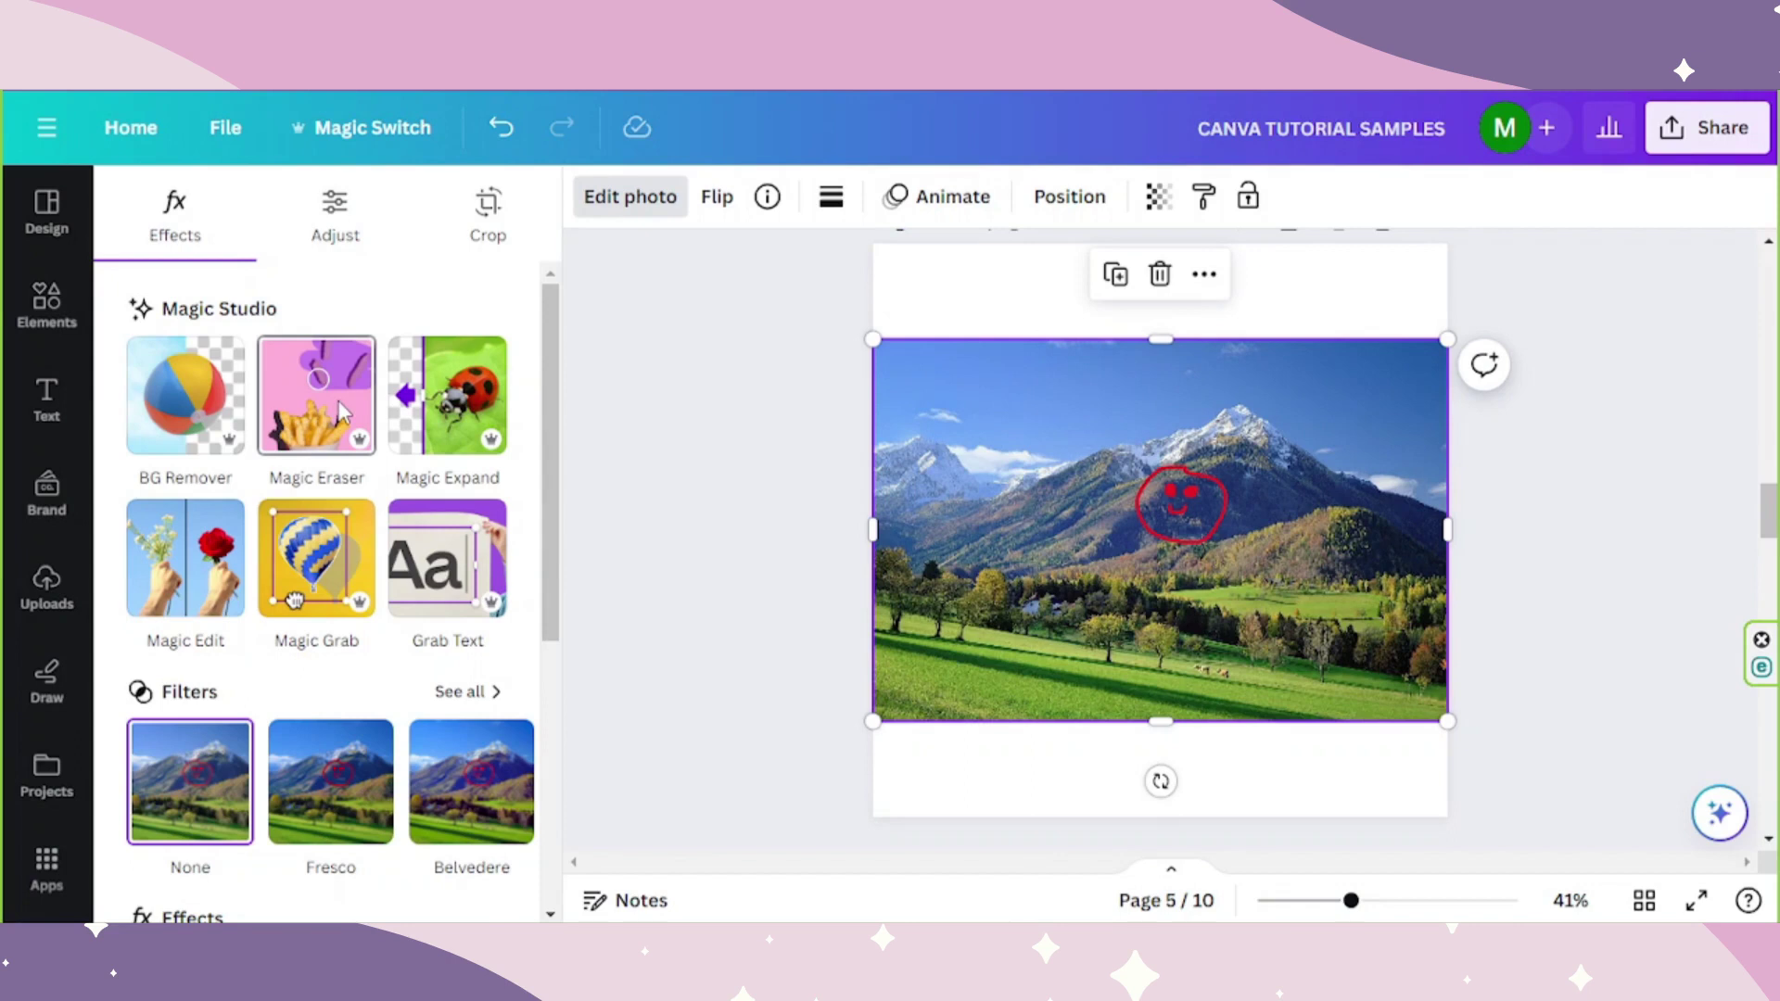
left_click(341, 412)
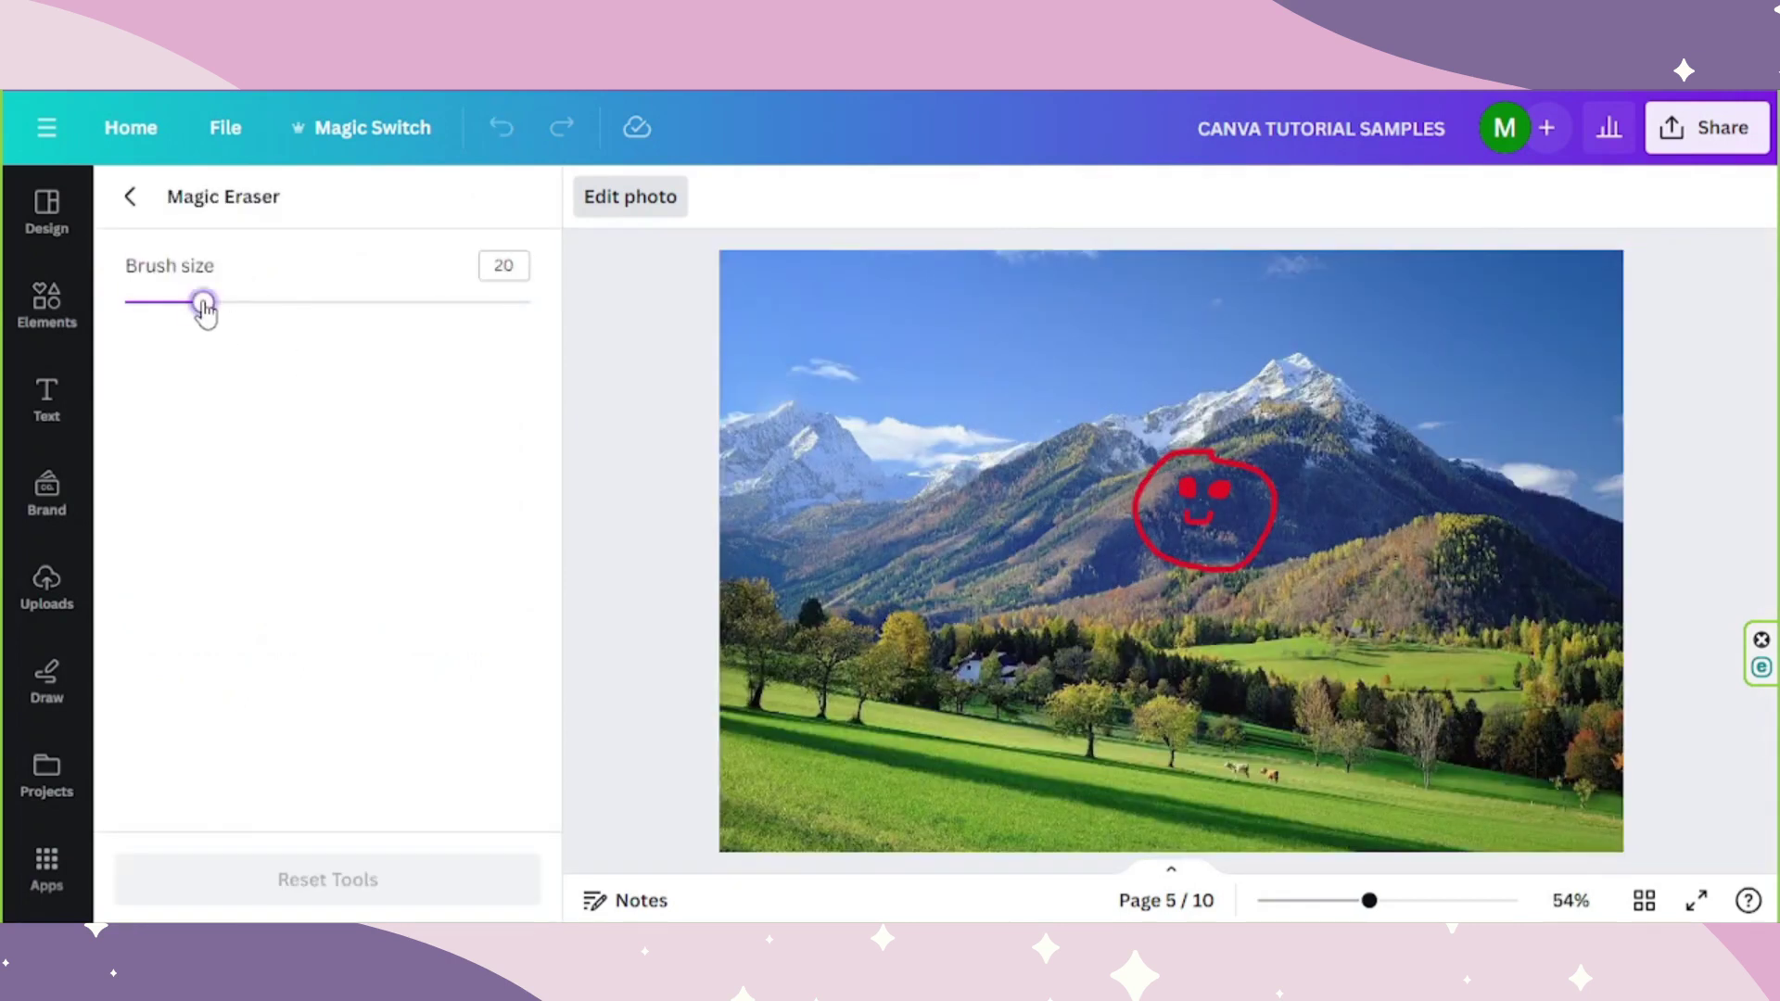
Erase the red smiley and its eyes using brush sizes 18 and 26
mouse_move(205, 311)
left_mouse_down()
mouse_move(242, 311)
mouse_move(198, 310)
left_mouse_up()
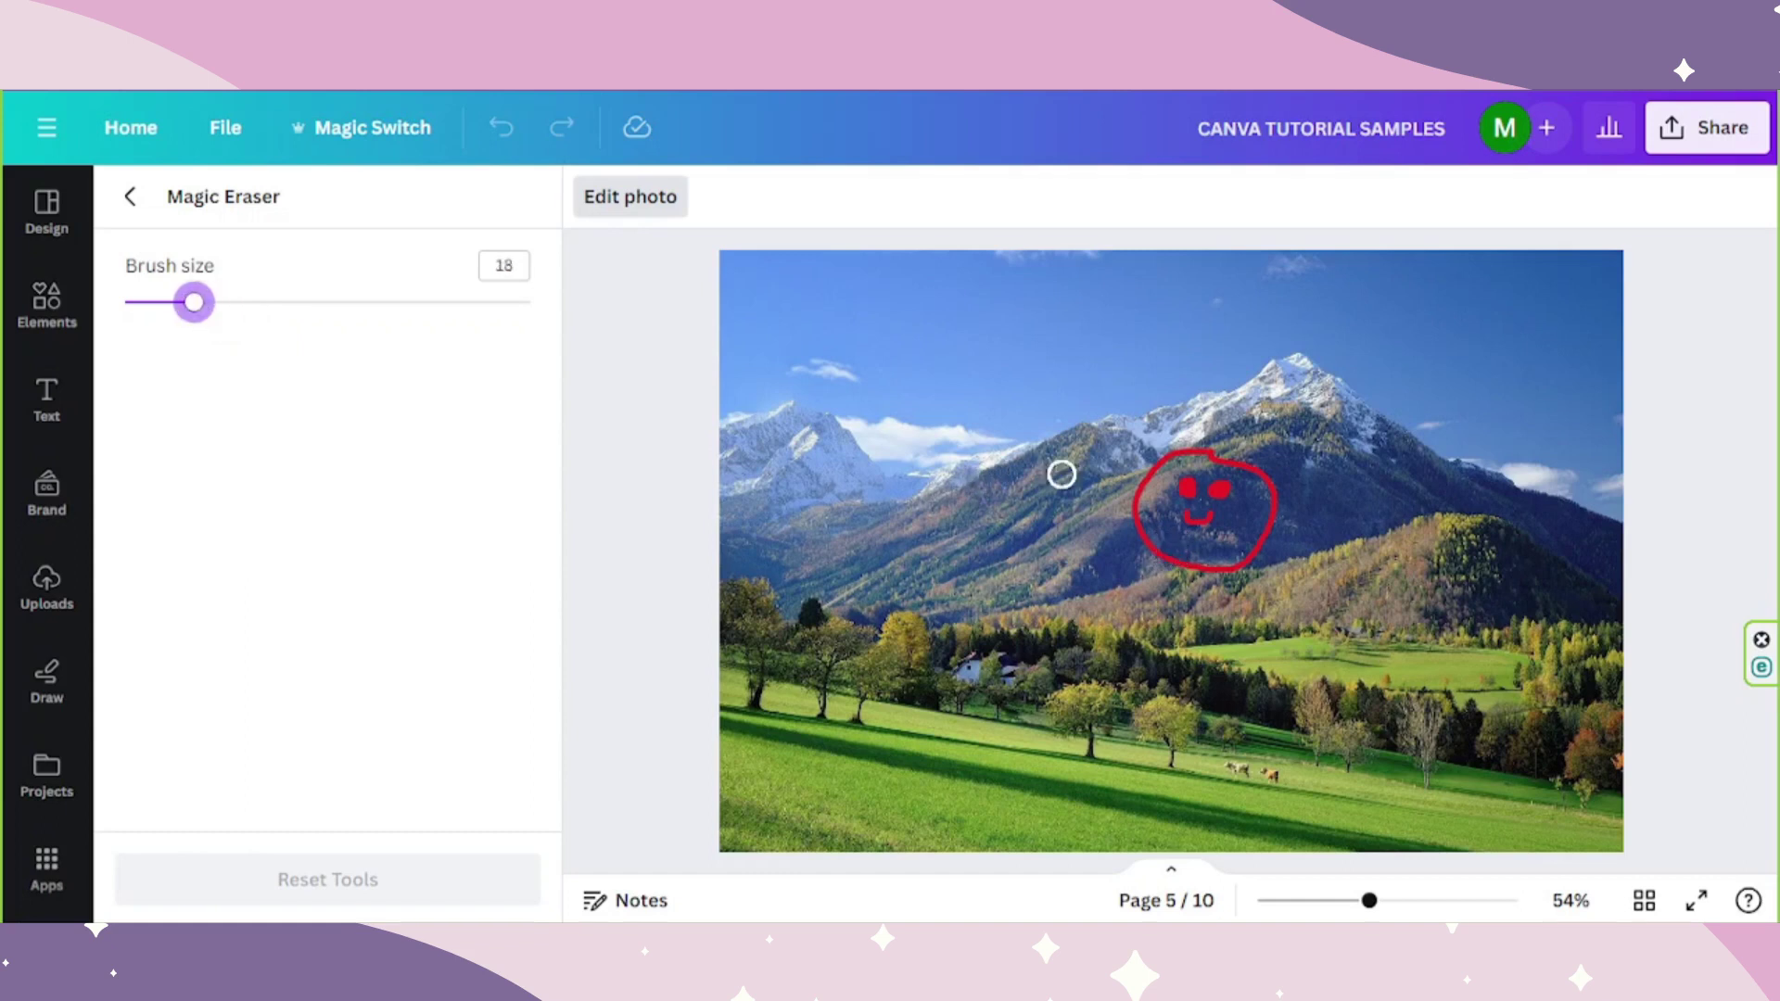
left_click_drag(1149, 547, 1299, 564)
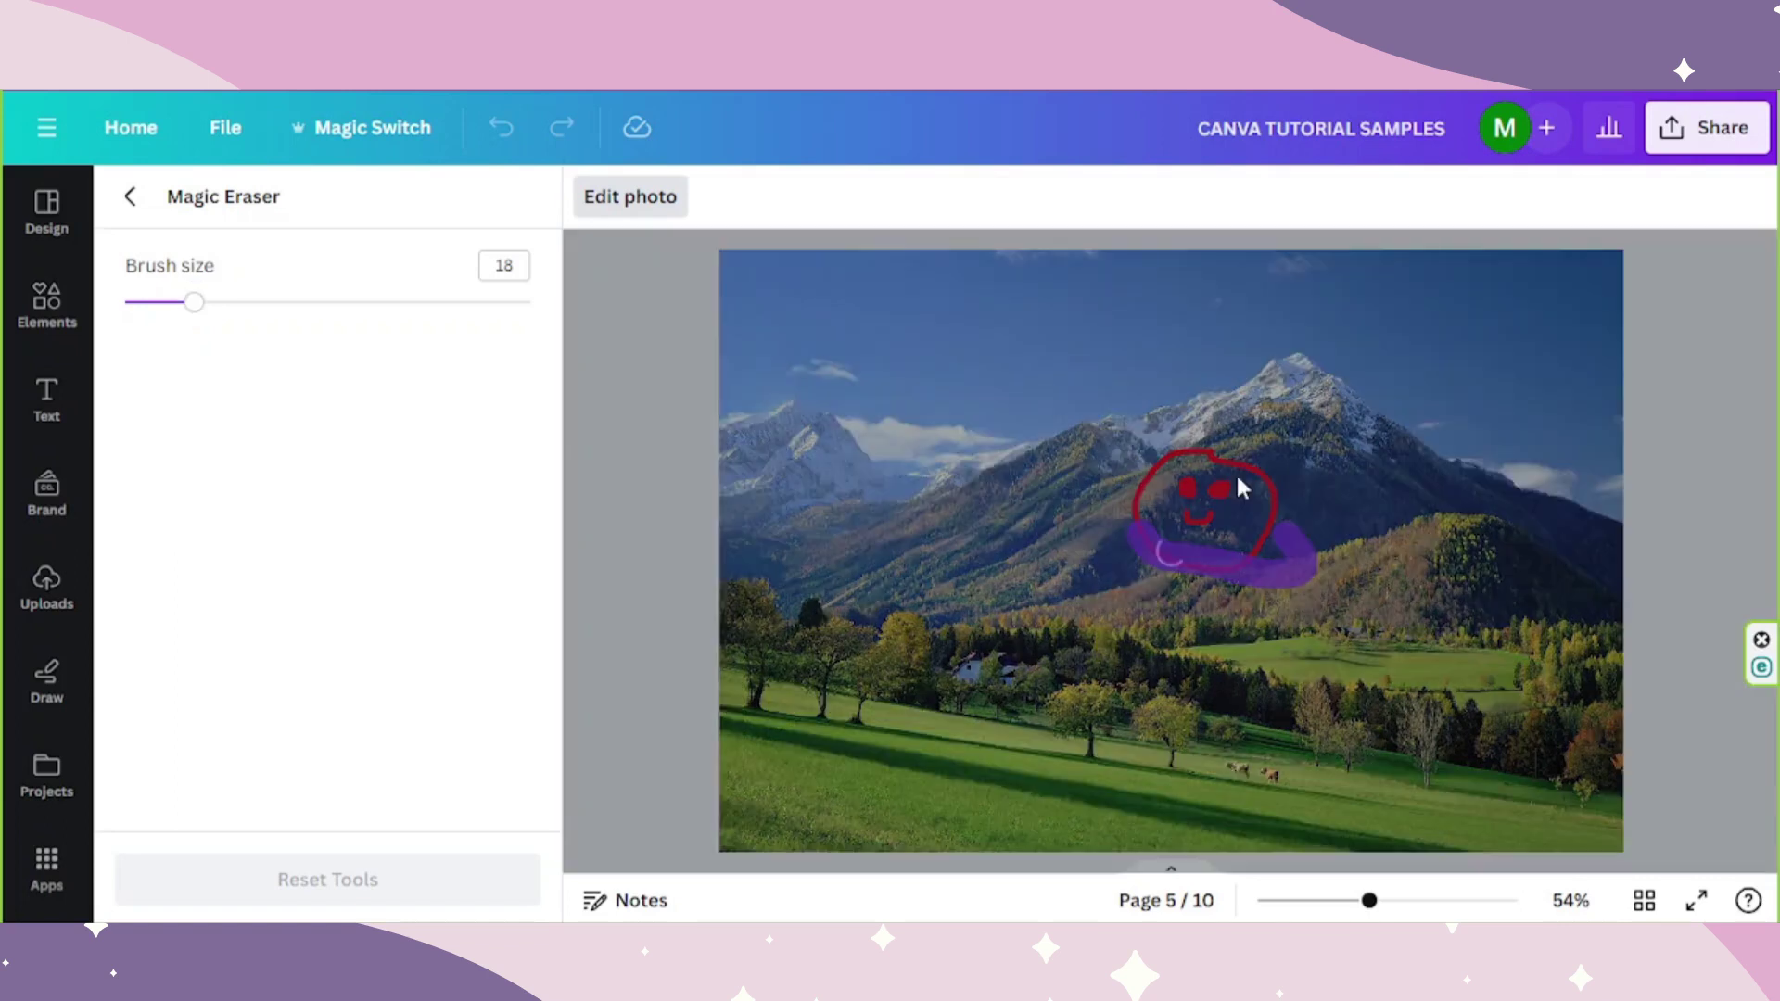
mouse_move(1139, 529)
left_mouse_down()
mouse_move(1134, 502)
mouse_move(1171, 453)
mouse_move(1242, 472)
left_mouse_up()
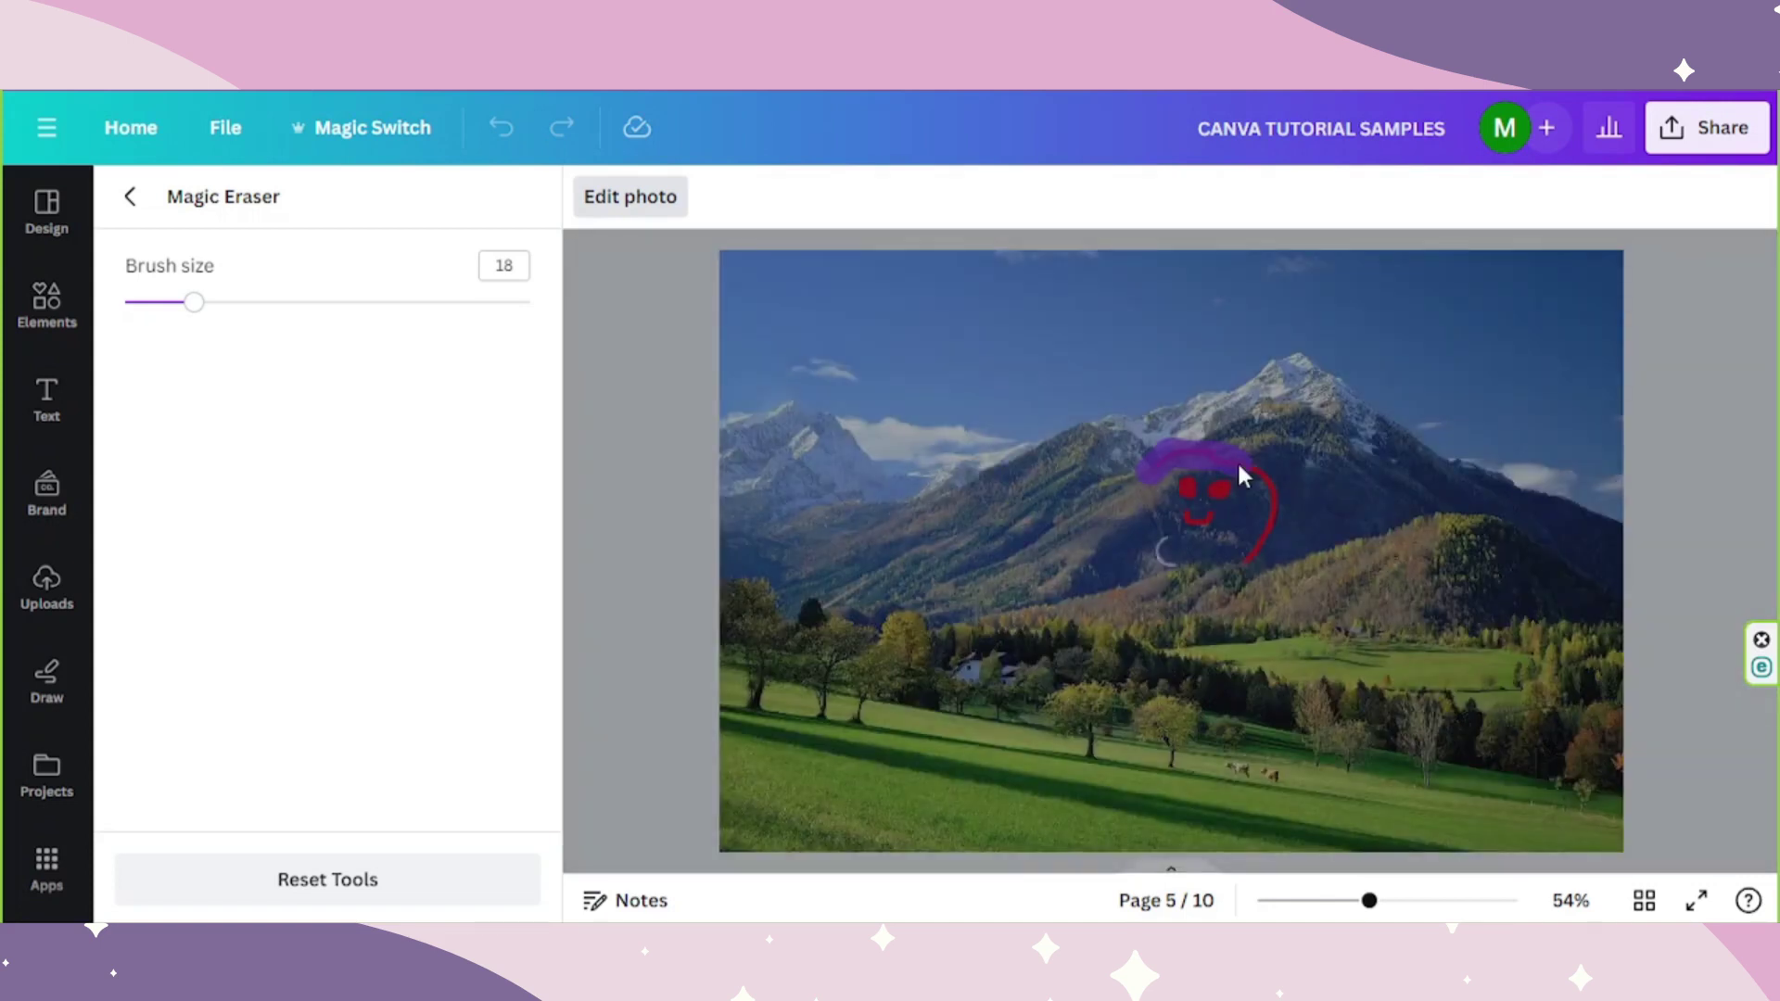
key("Right")
key("Right")
key("Right")
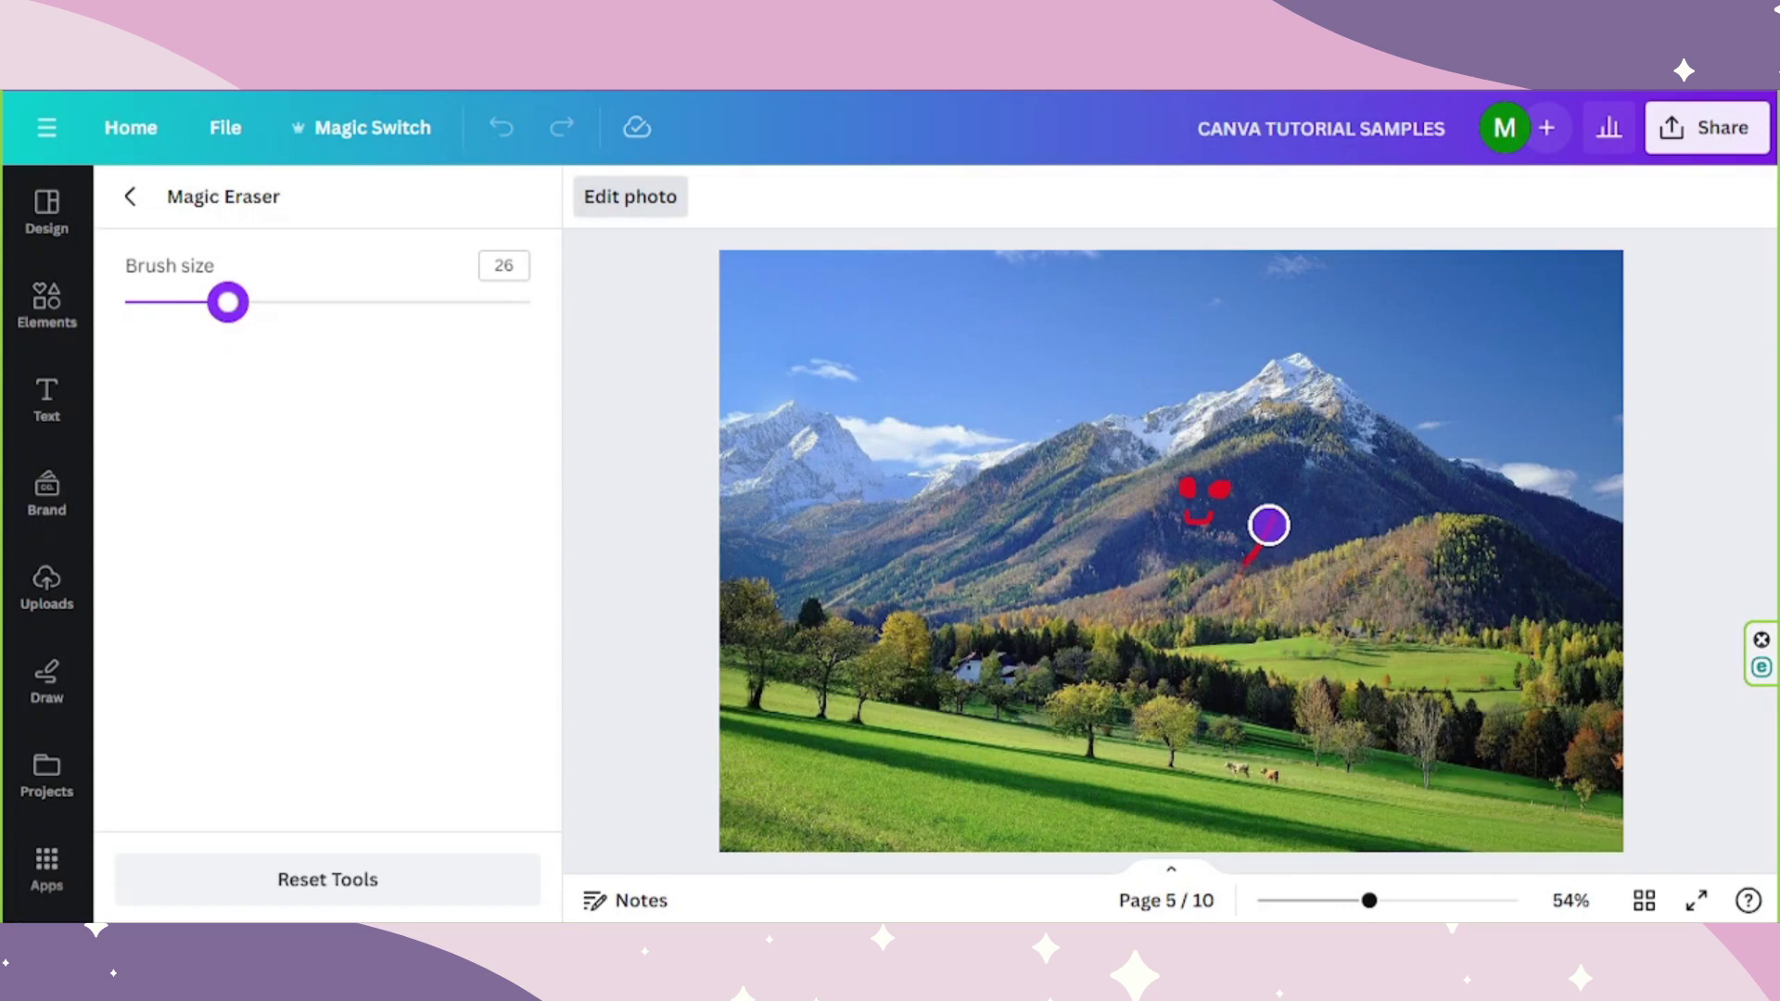
left_click(1188, 486)
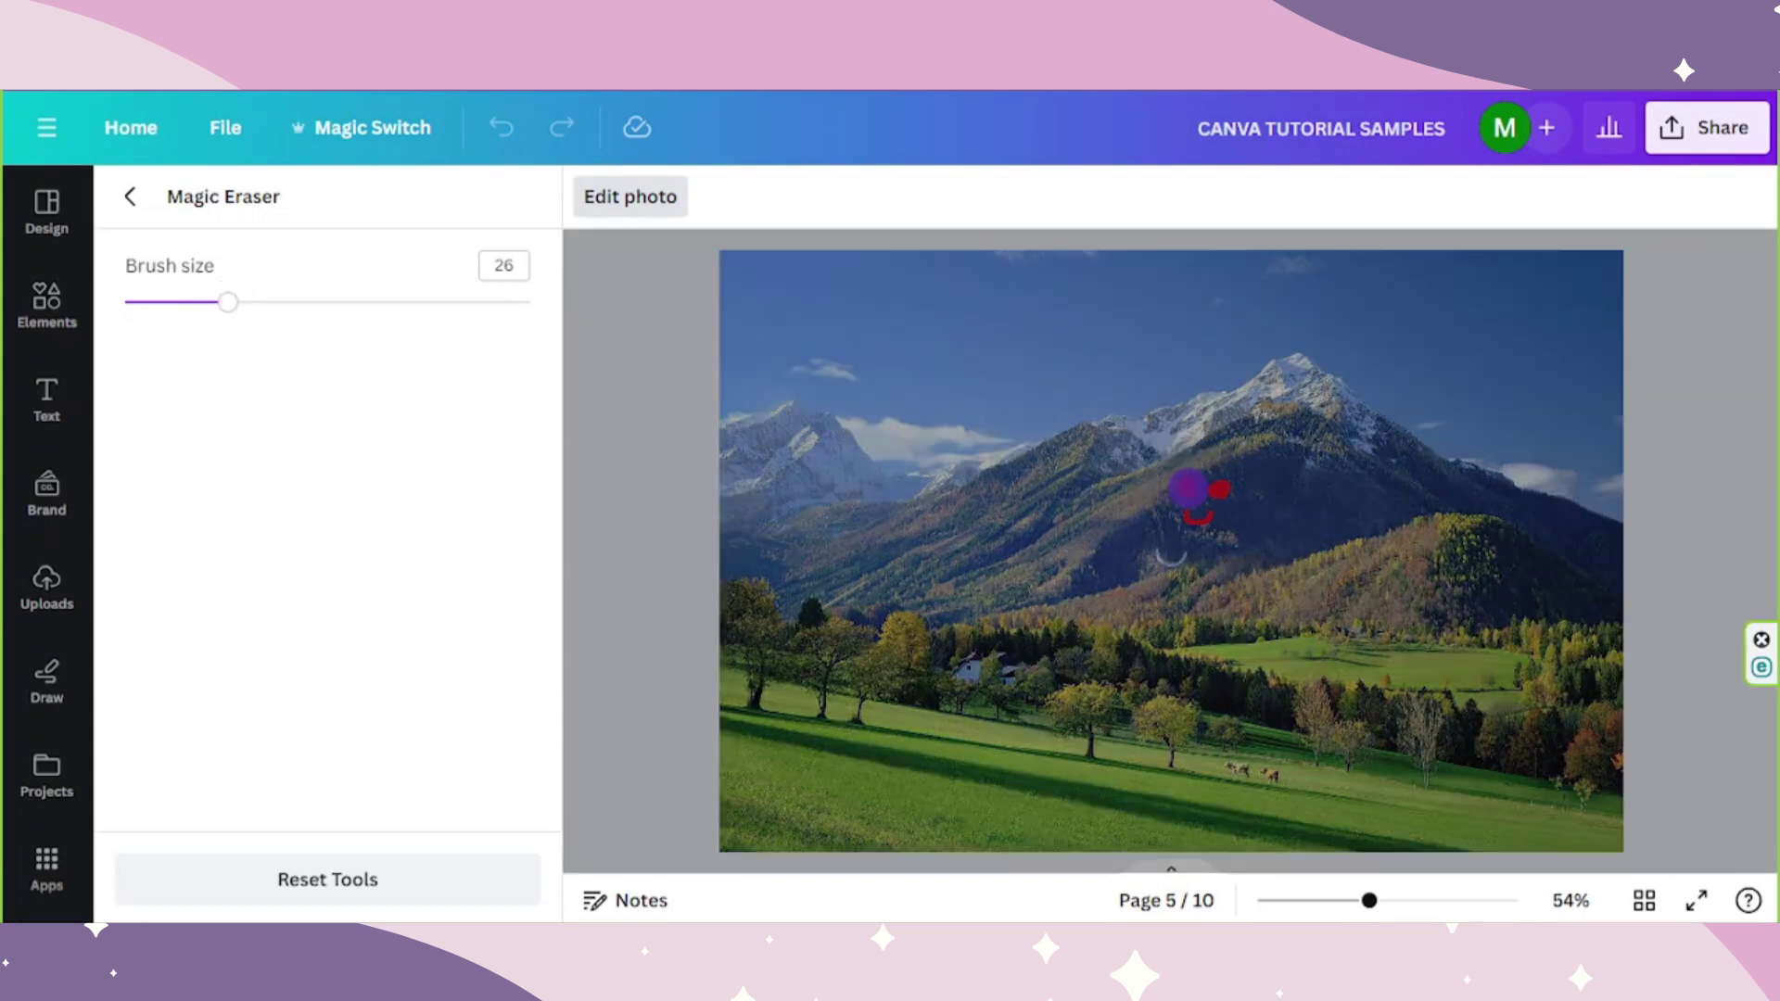
left_click(1220, 489)
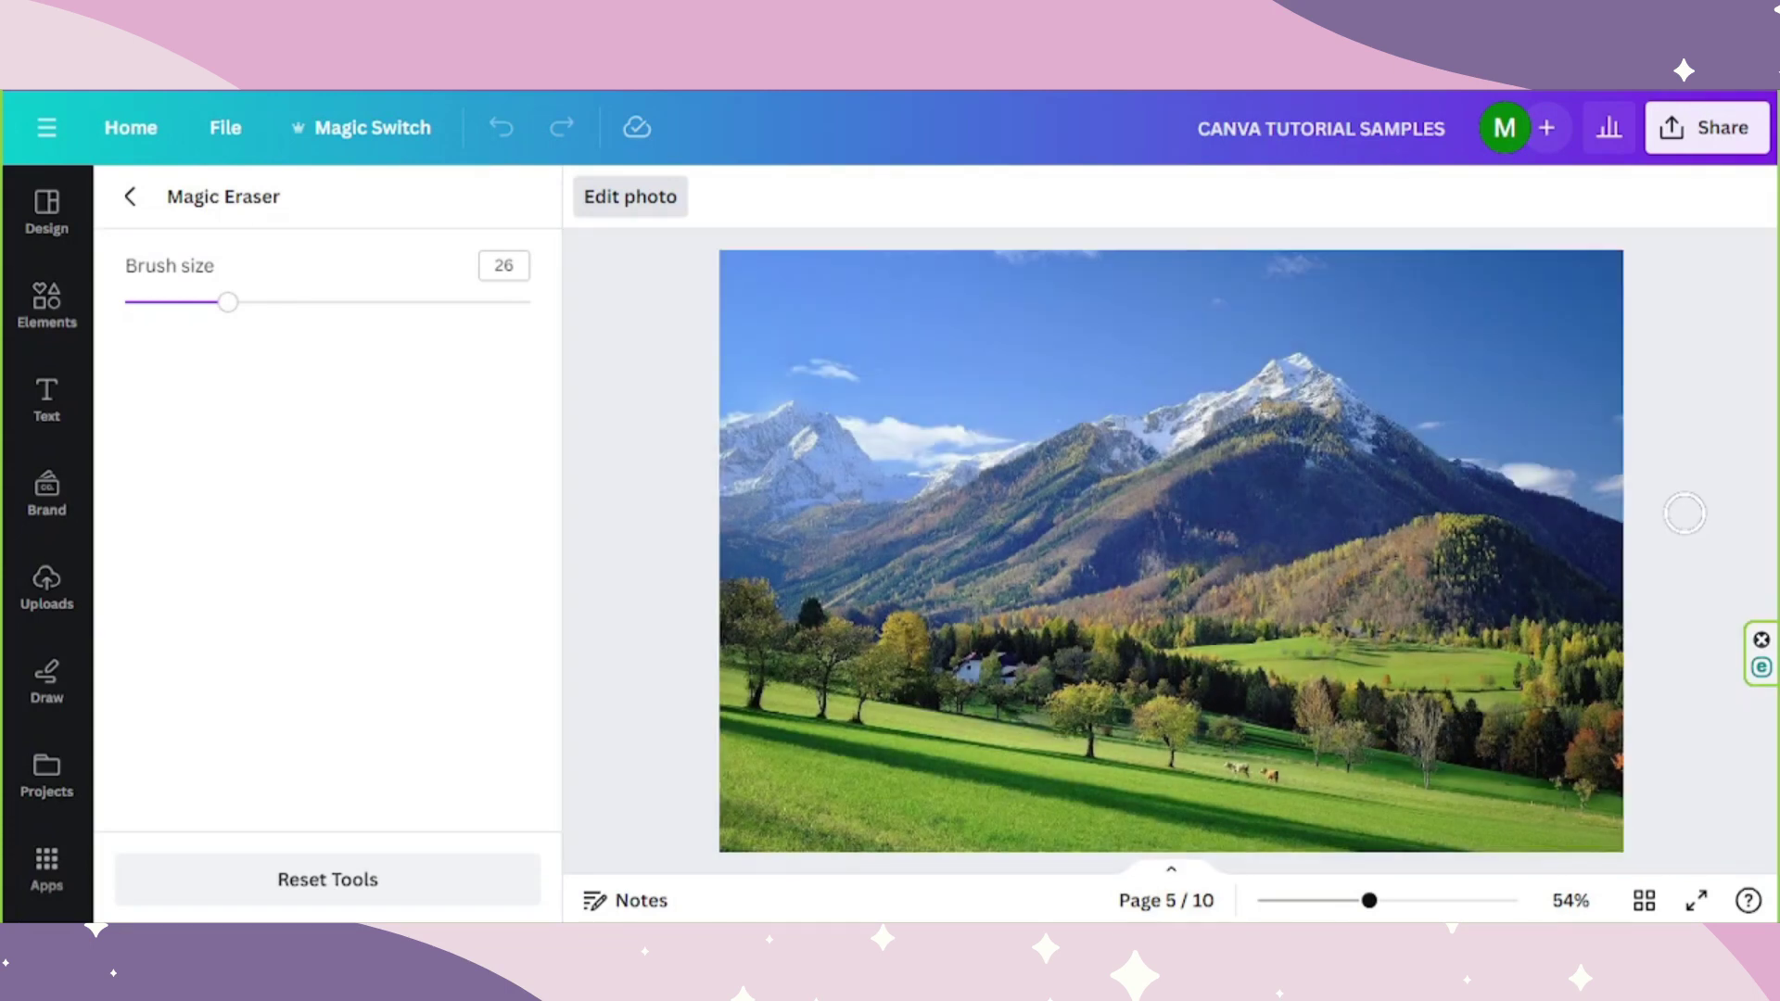
left_click(130, 197)
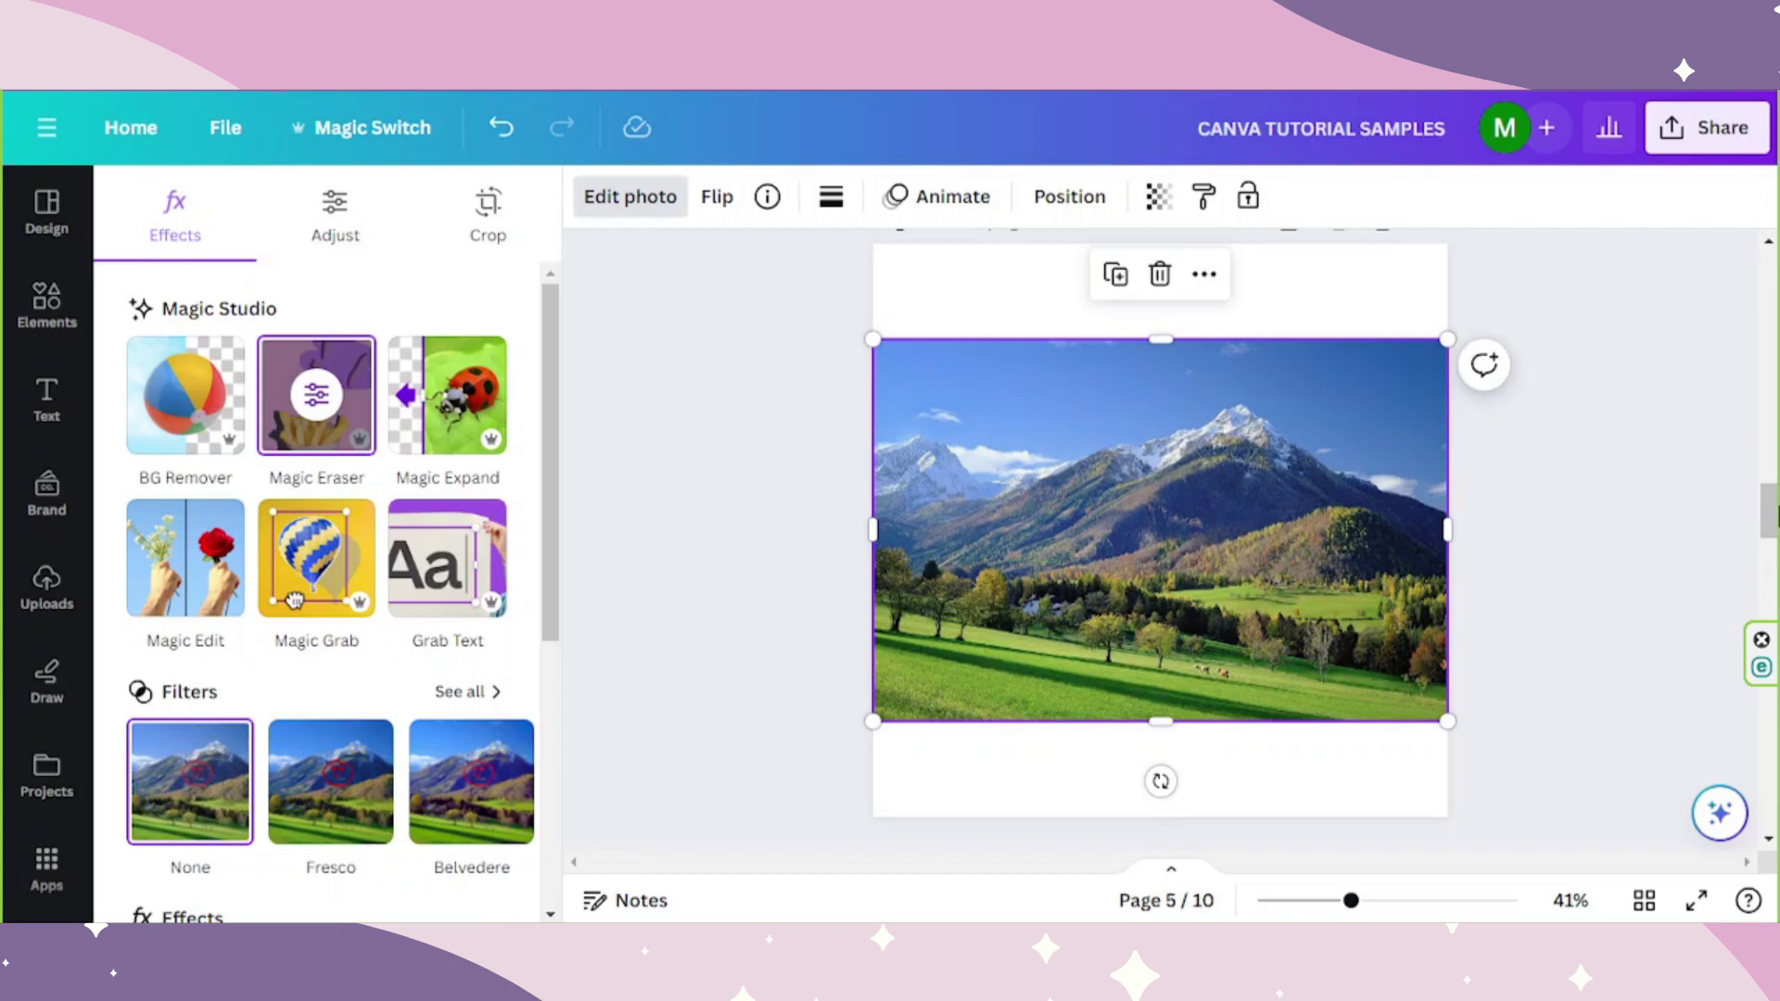
Open the Crop tab's Expand option for page 6's green breadfruit photo
scroll(1769, 519, "down", 5)
scroll(1769, 557, "down", 2)
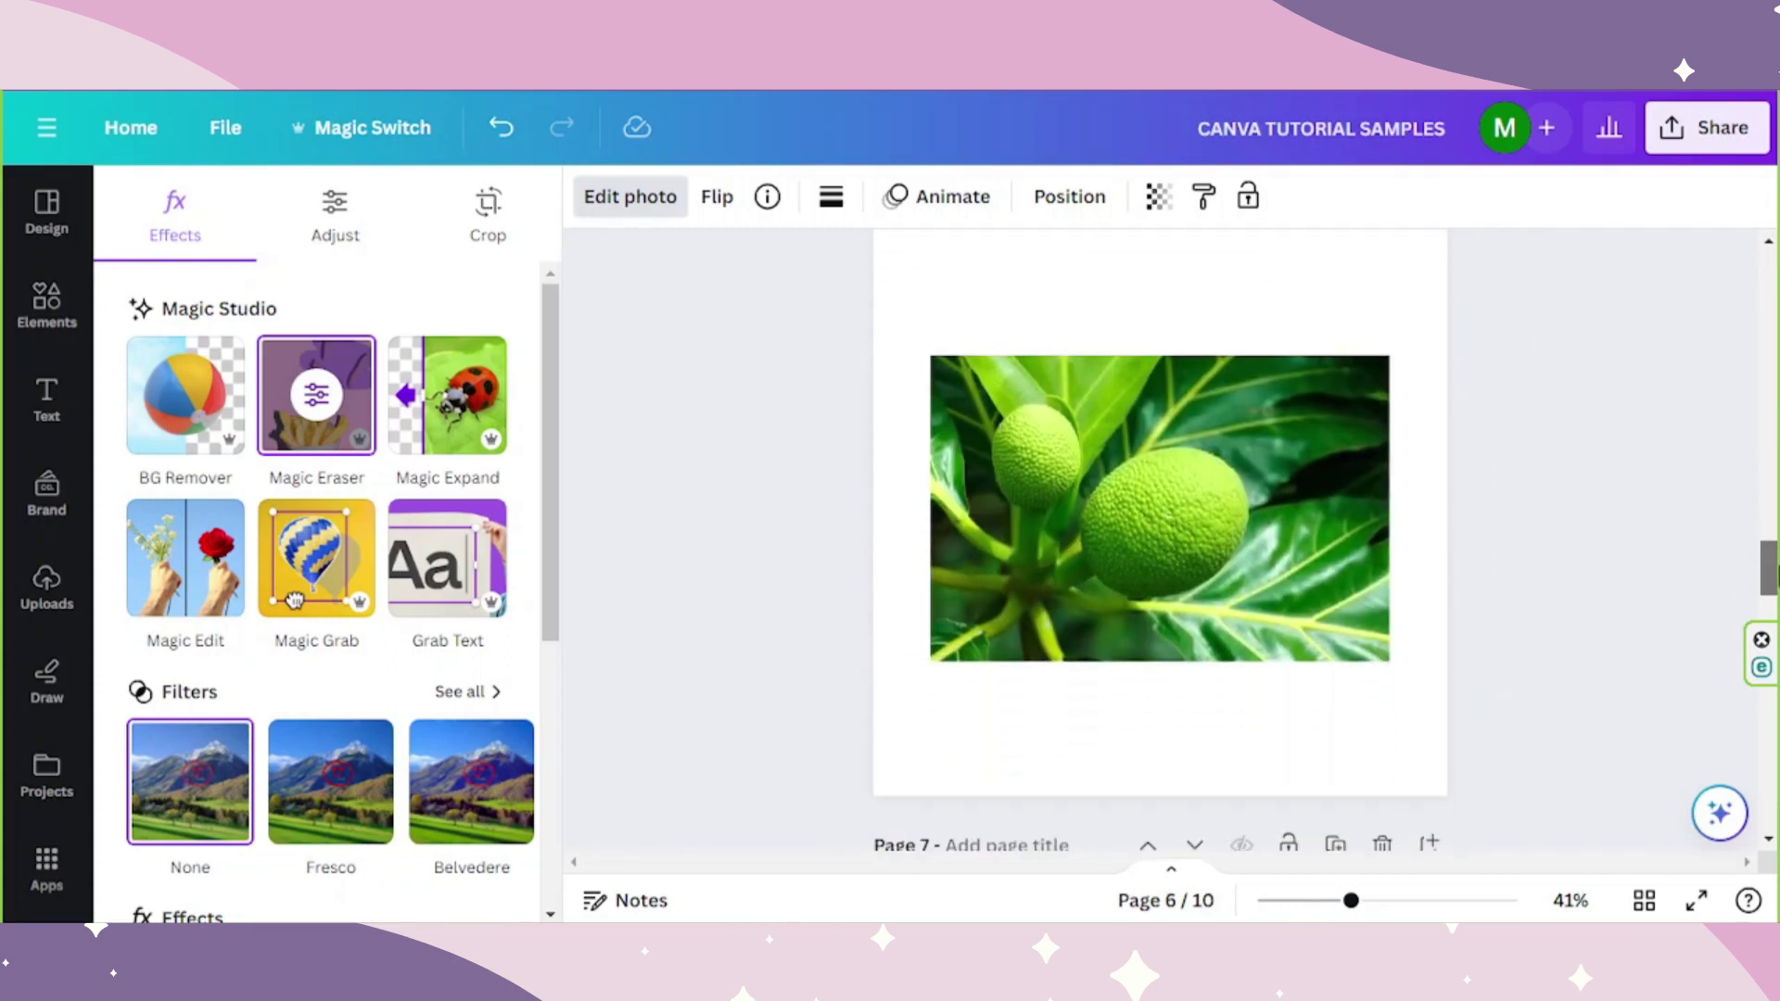
left_click(1249, 582)
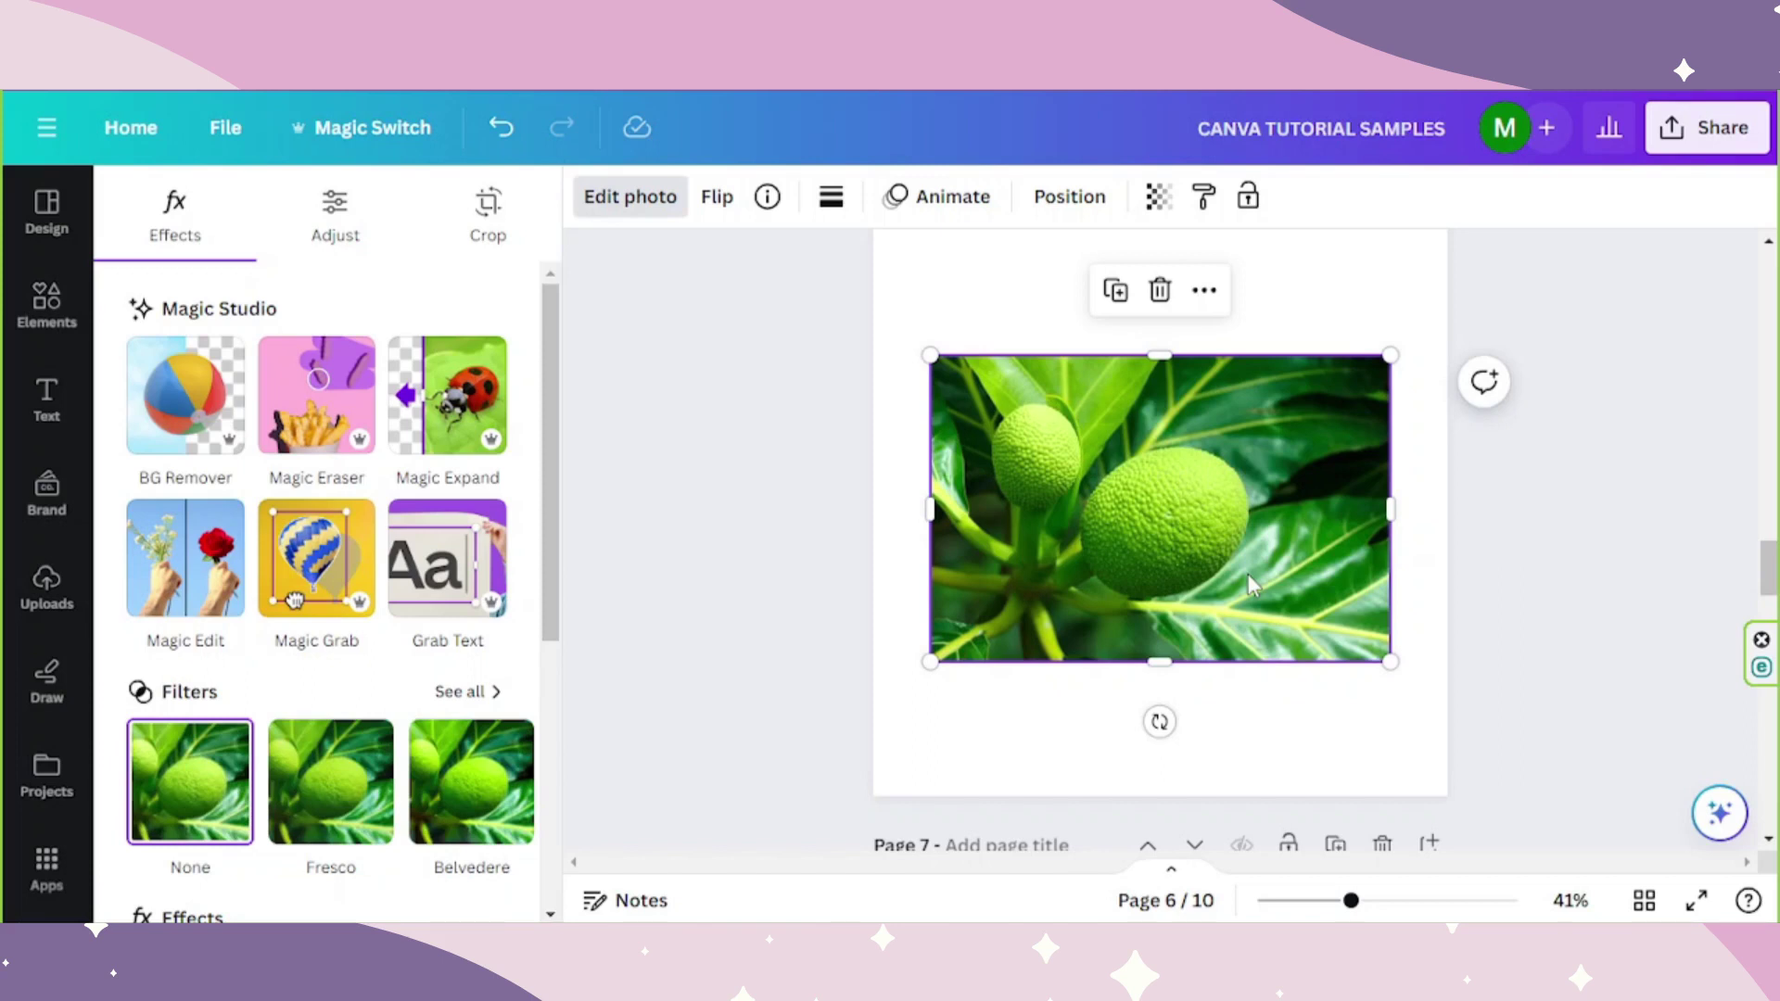
left_click(466, 383)
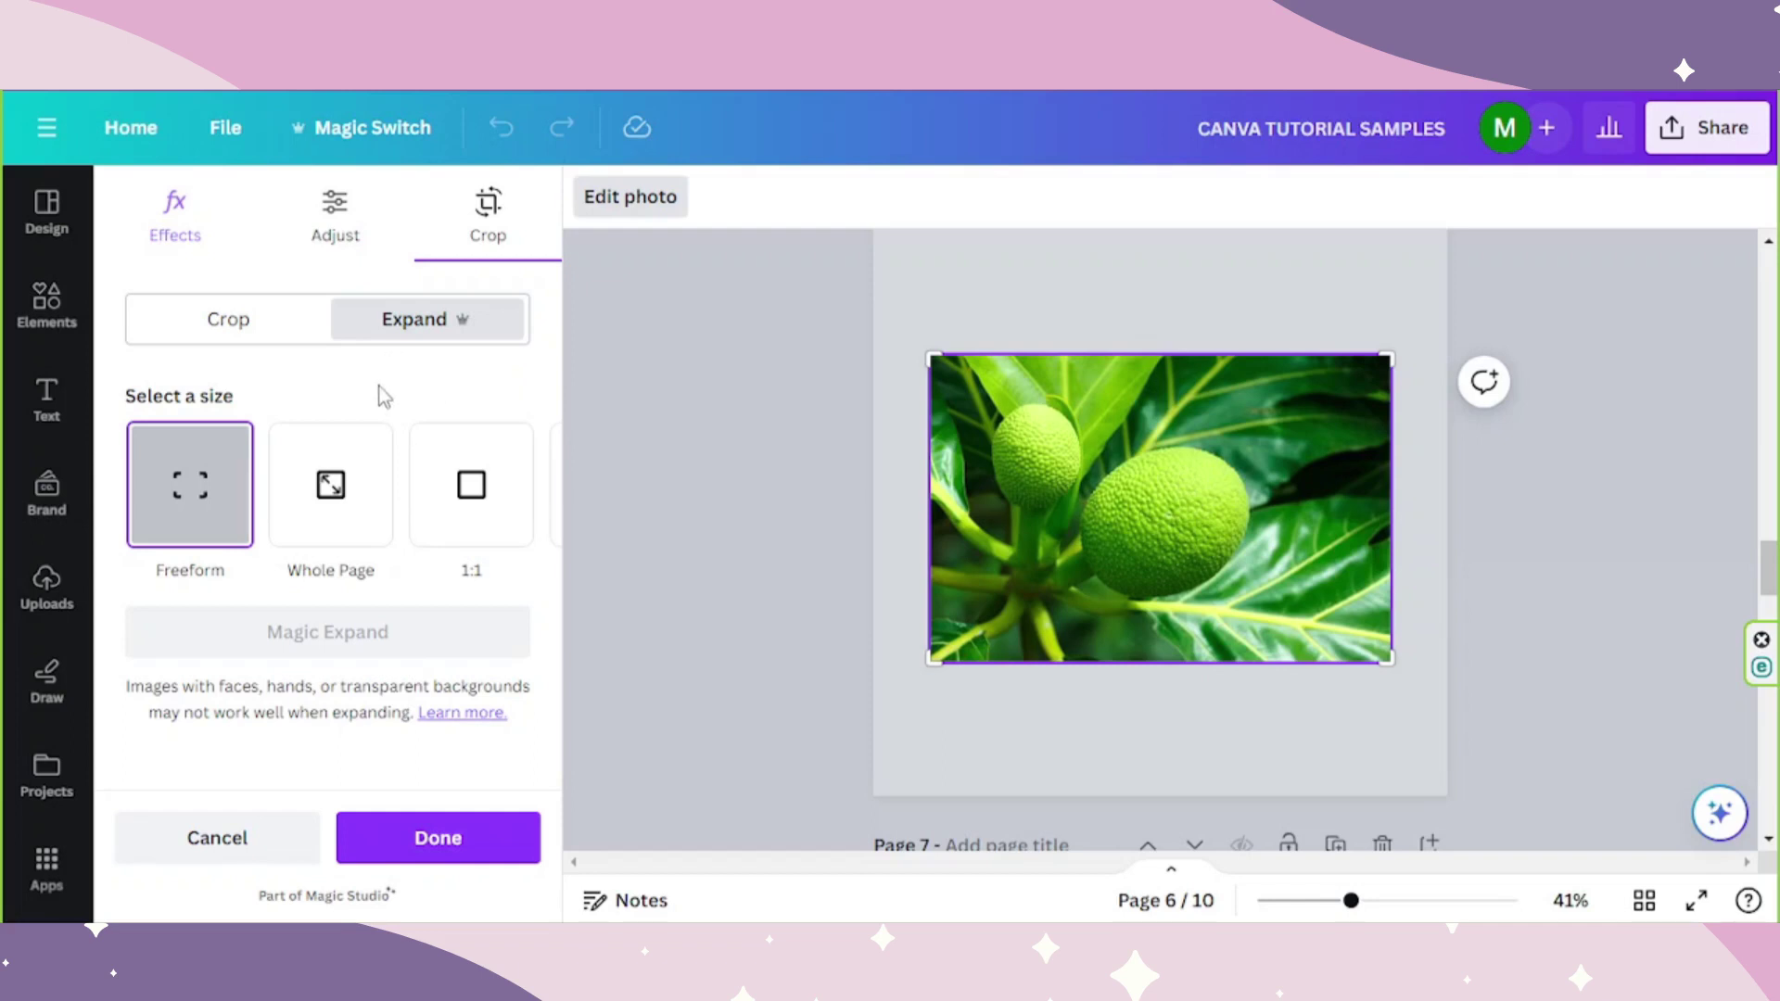
Magic Expand the breadfruit photo to Whole Page, review the foliage, and show page 7
left_click(346, 485)
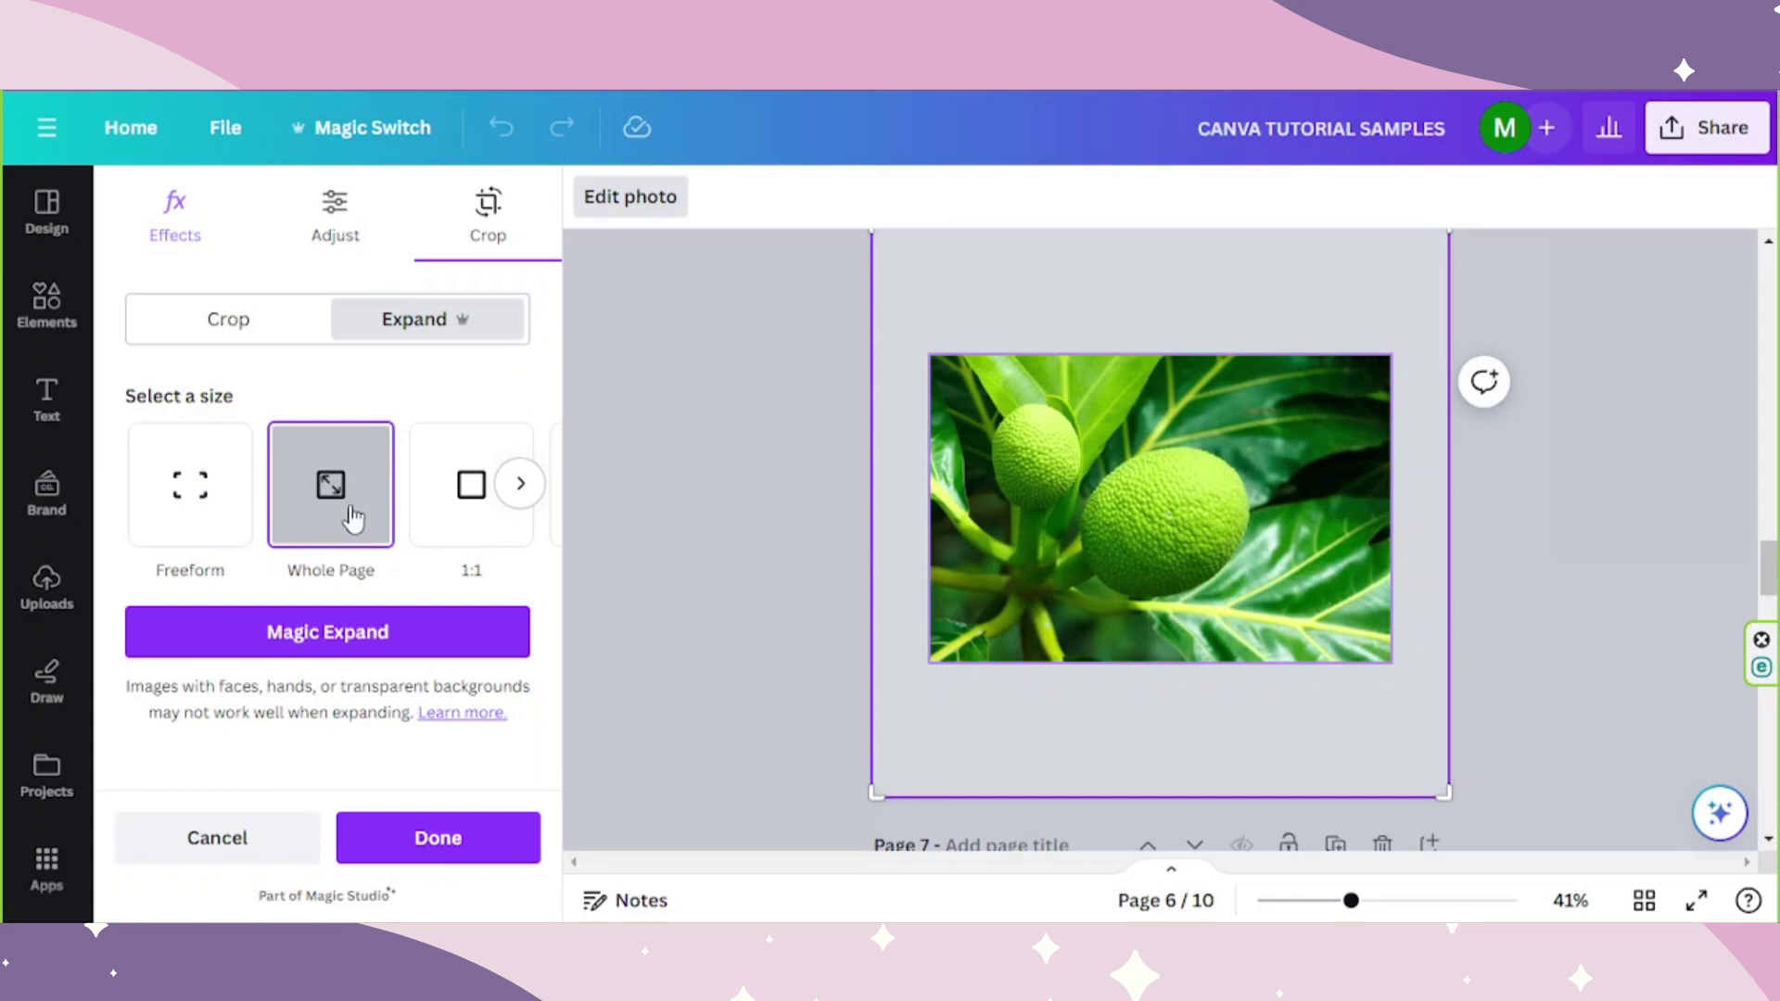
left_click(361, 634)
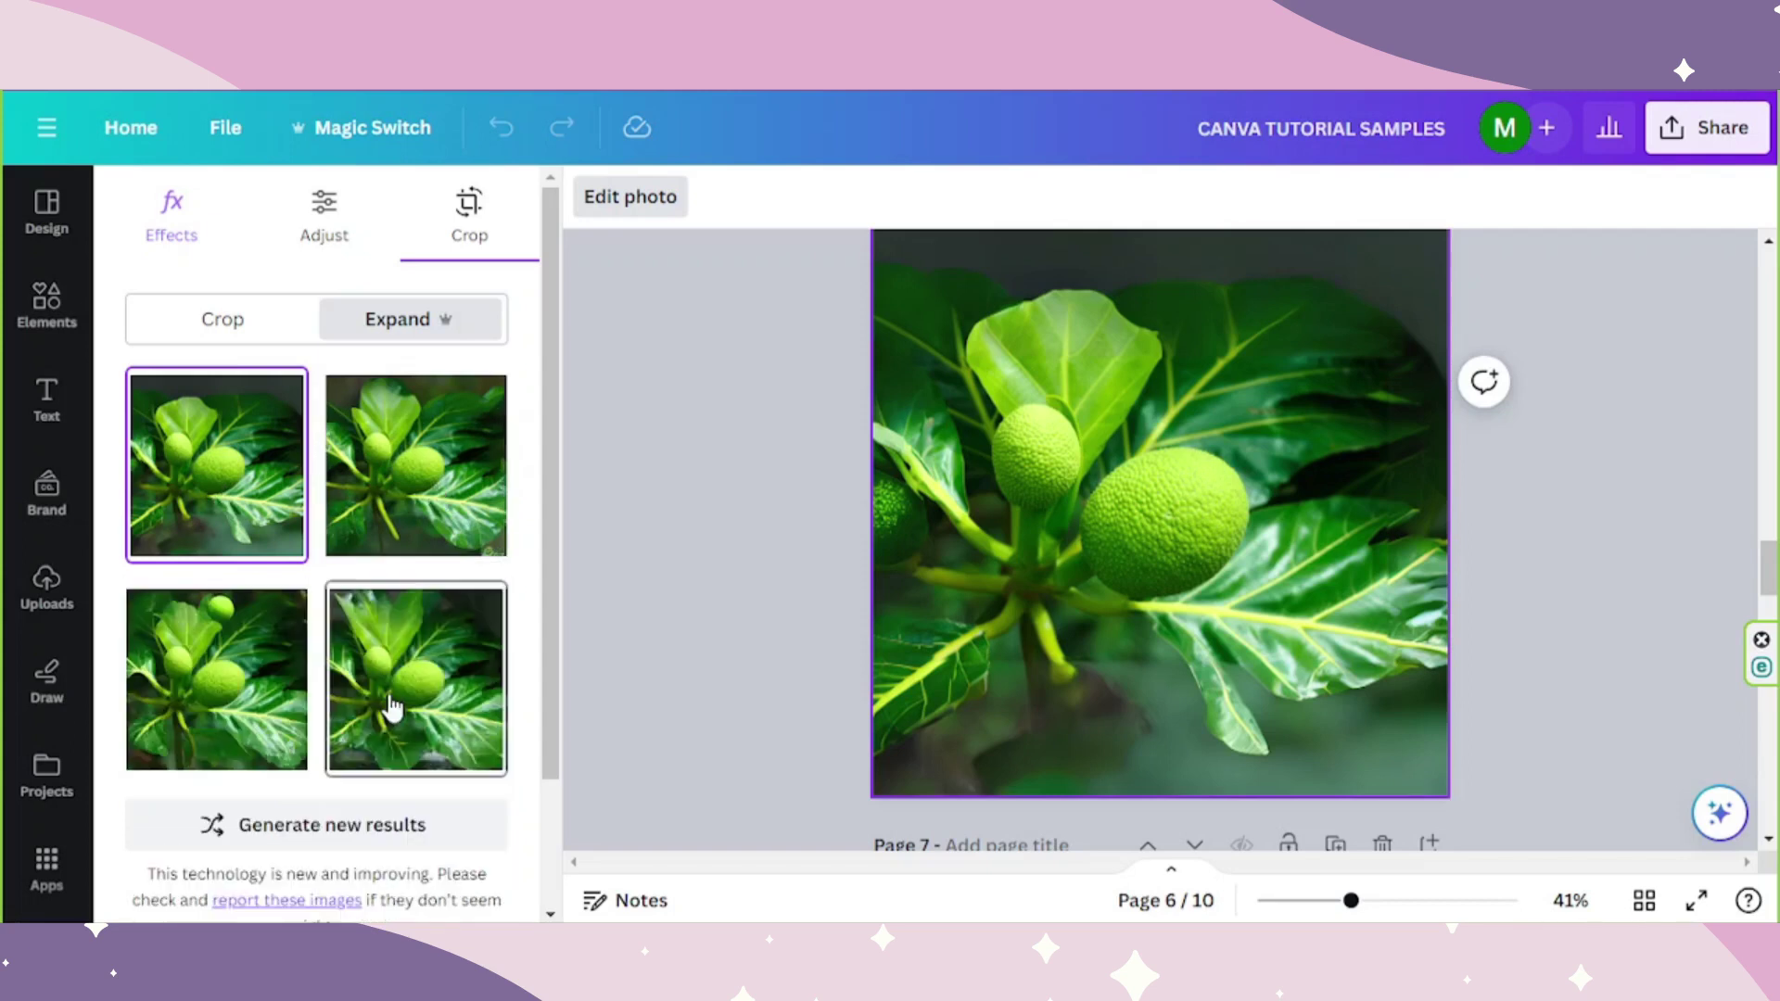
scroll(398, 617, "down", 2)
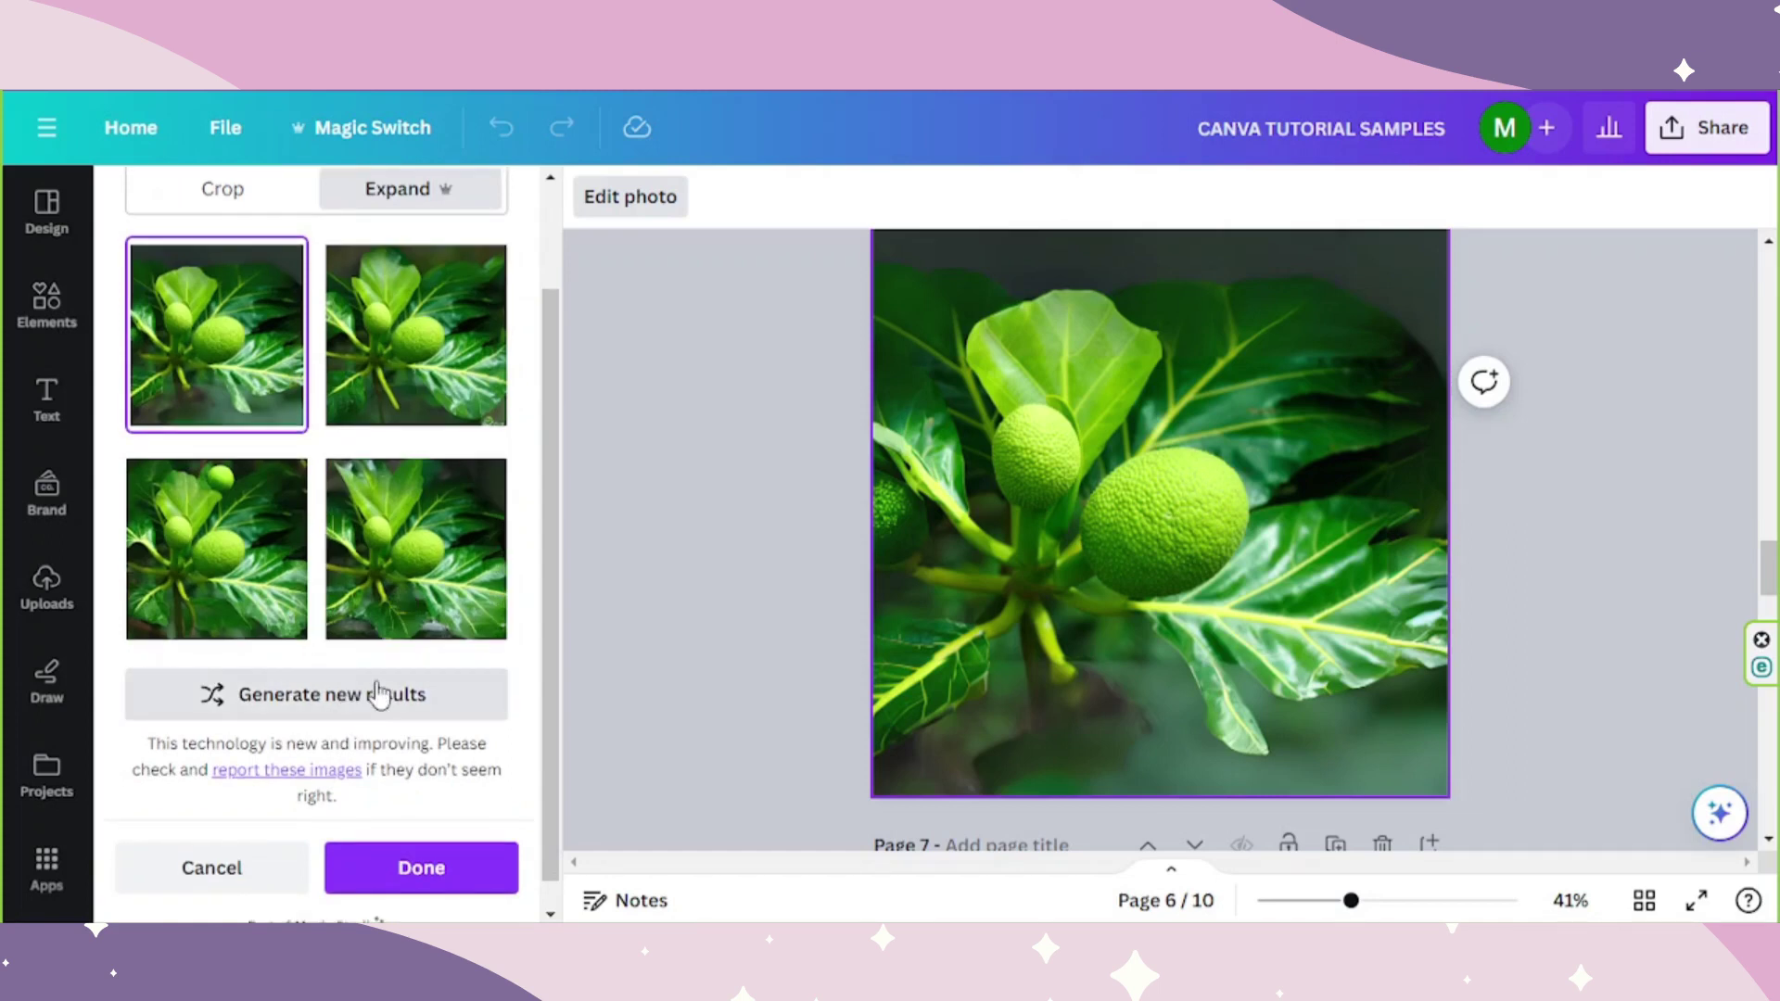
scroll(362, 714, "up", 2)
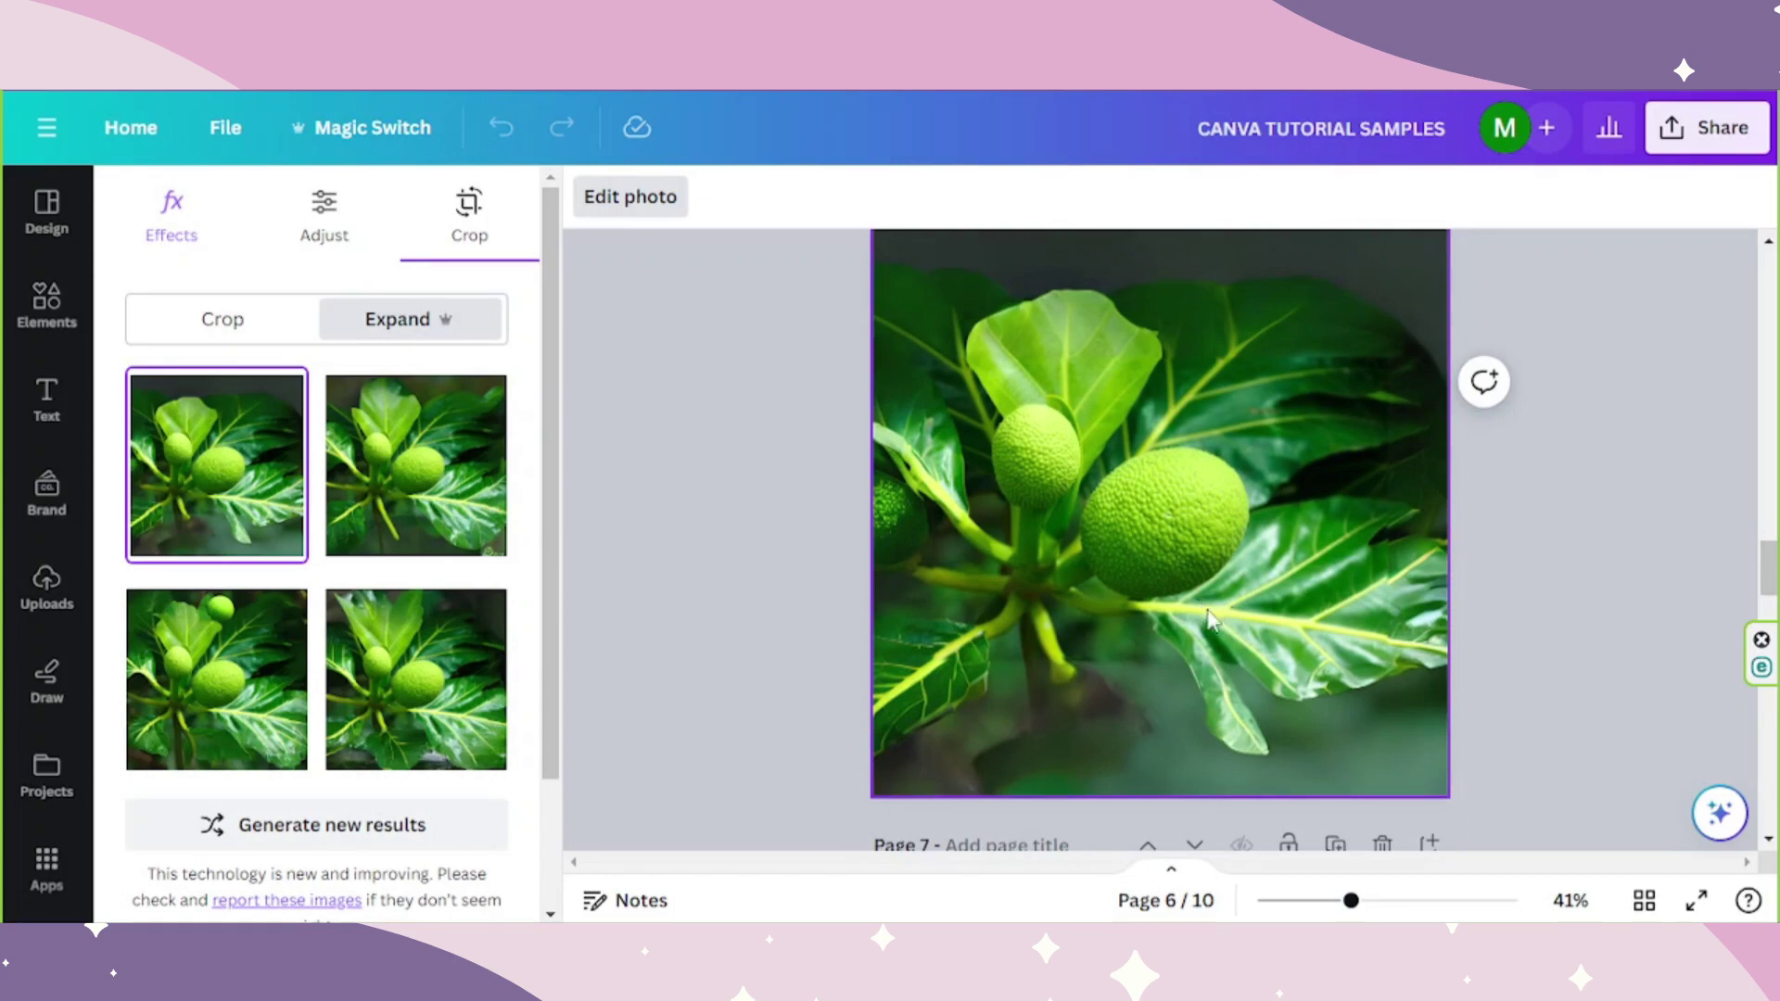
left_click_drag(1774, 561, 1407, 612)
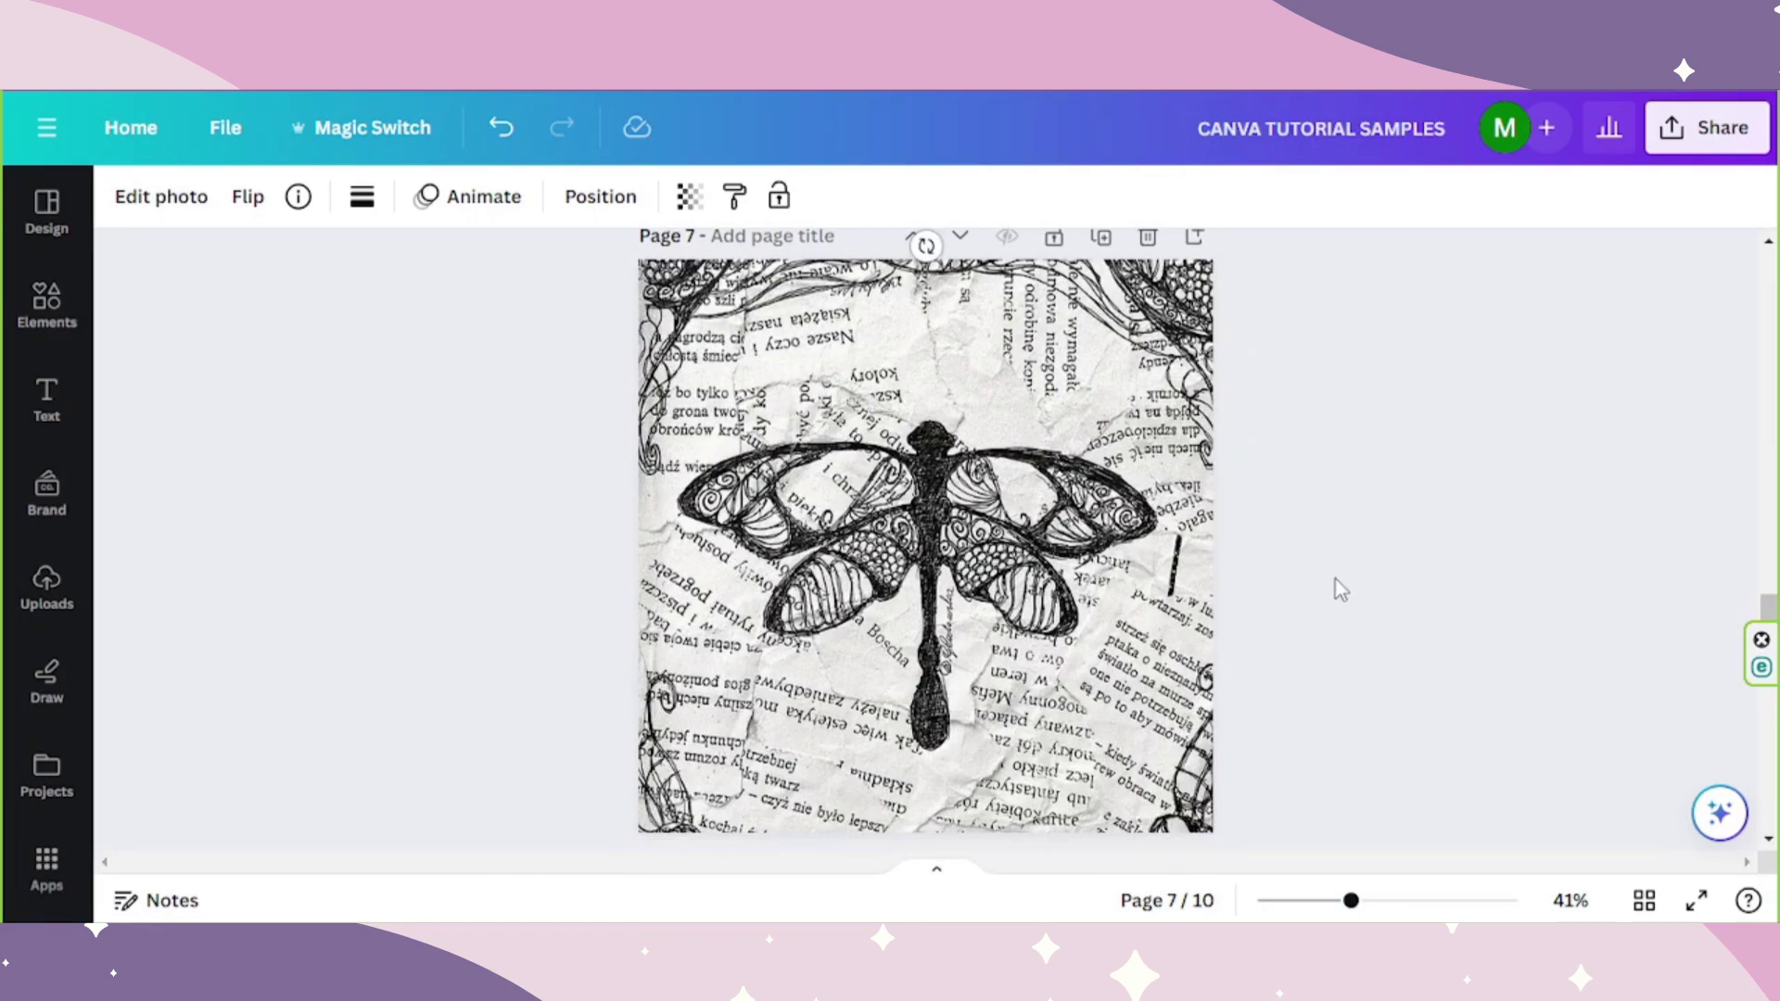
Start Magic Edit on the page 7 dragonfly photo with brush size 33
left_click(784, 642)
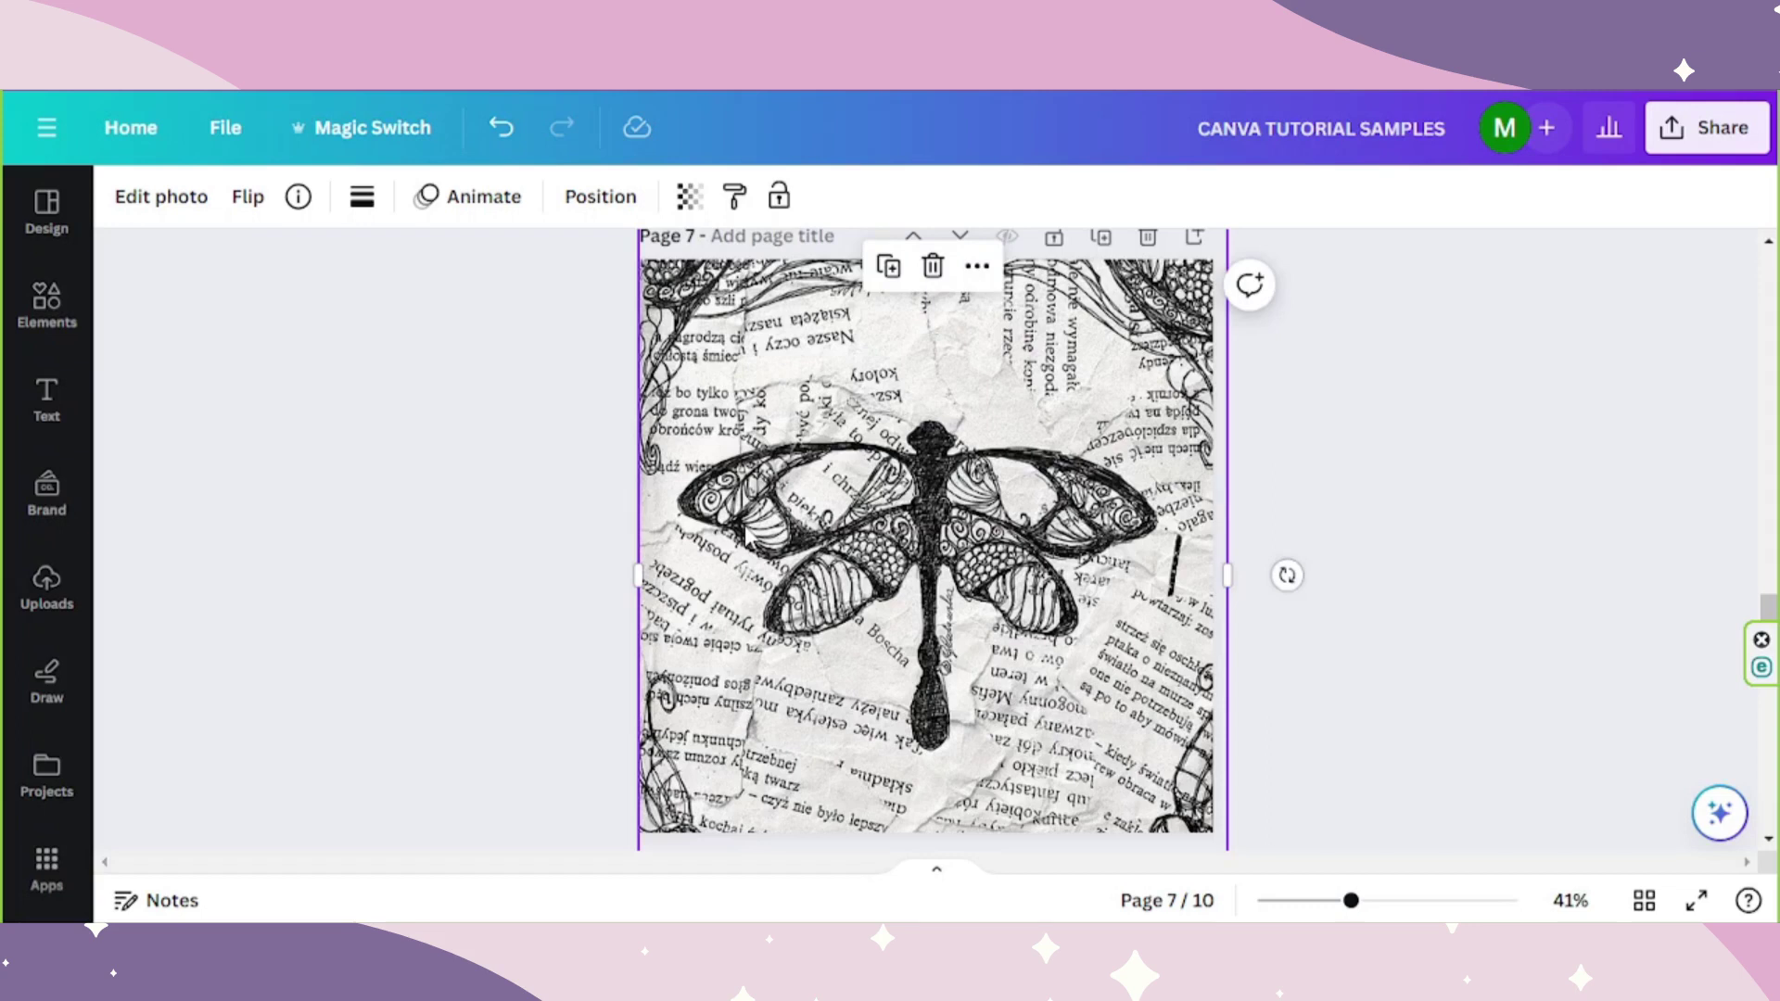
left_click(141, 196)
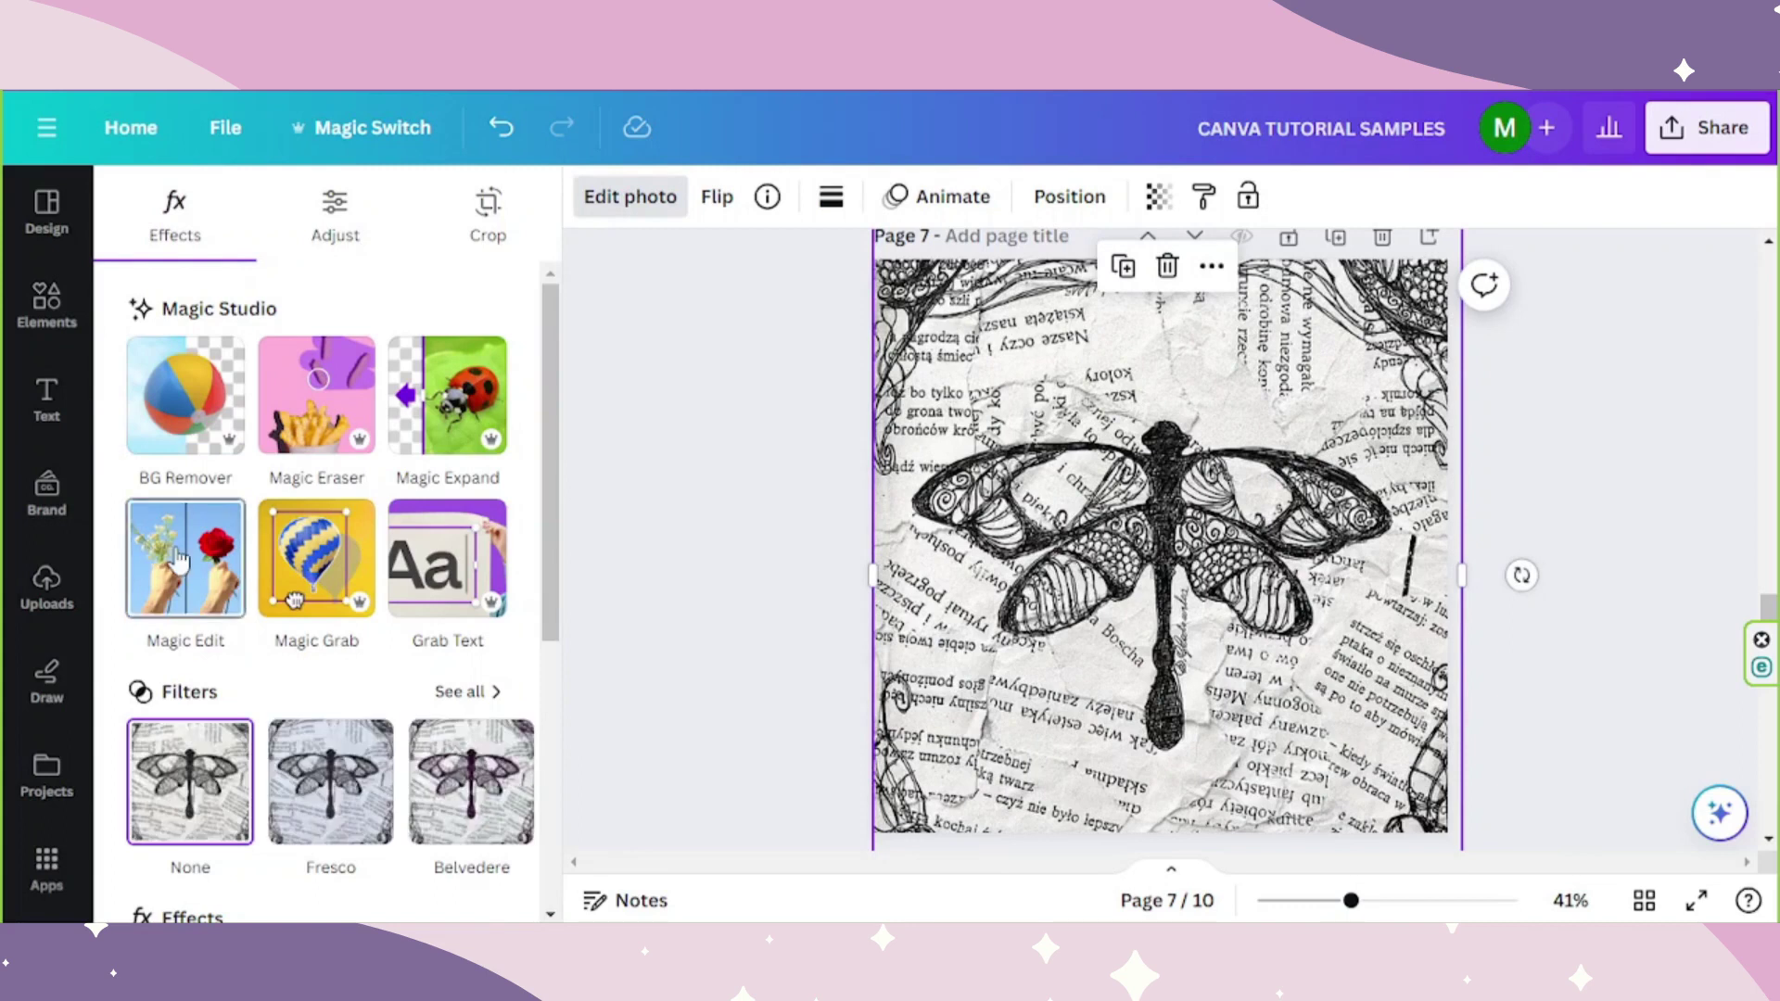
left_click(179, 558)
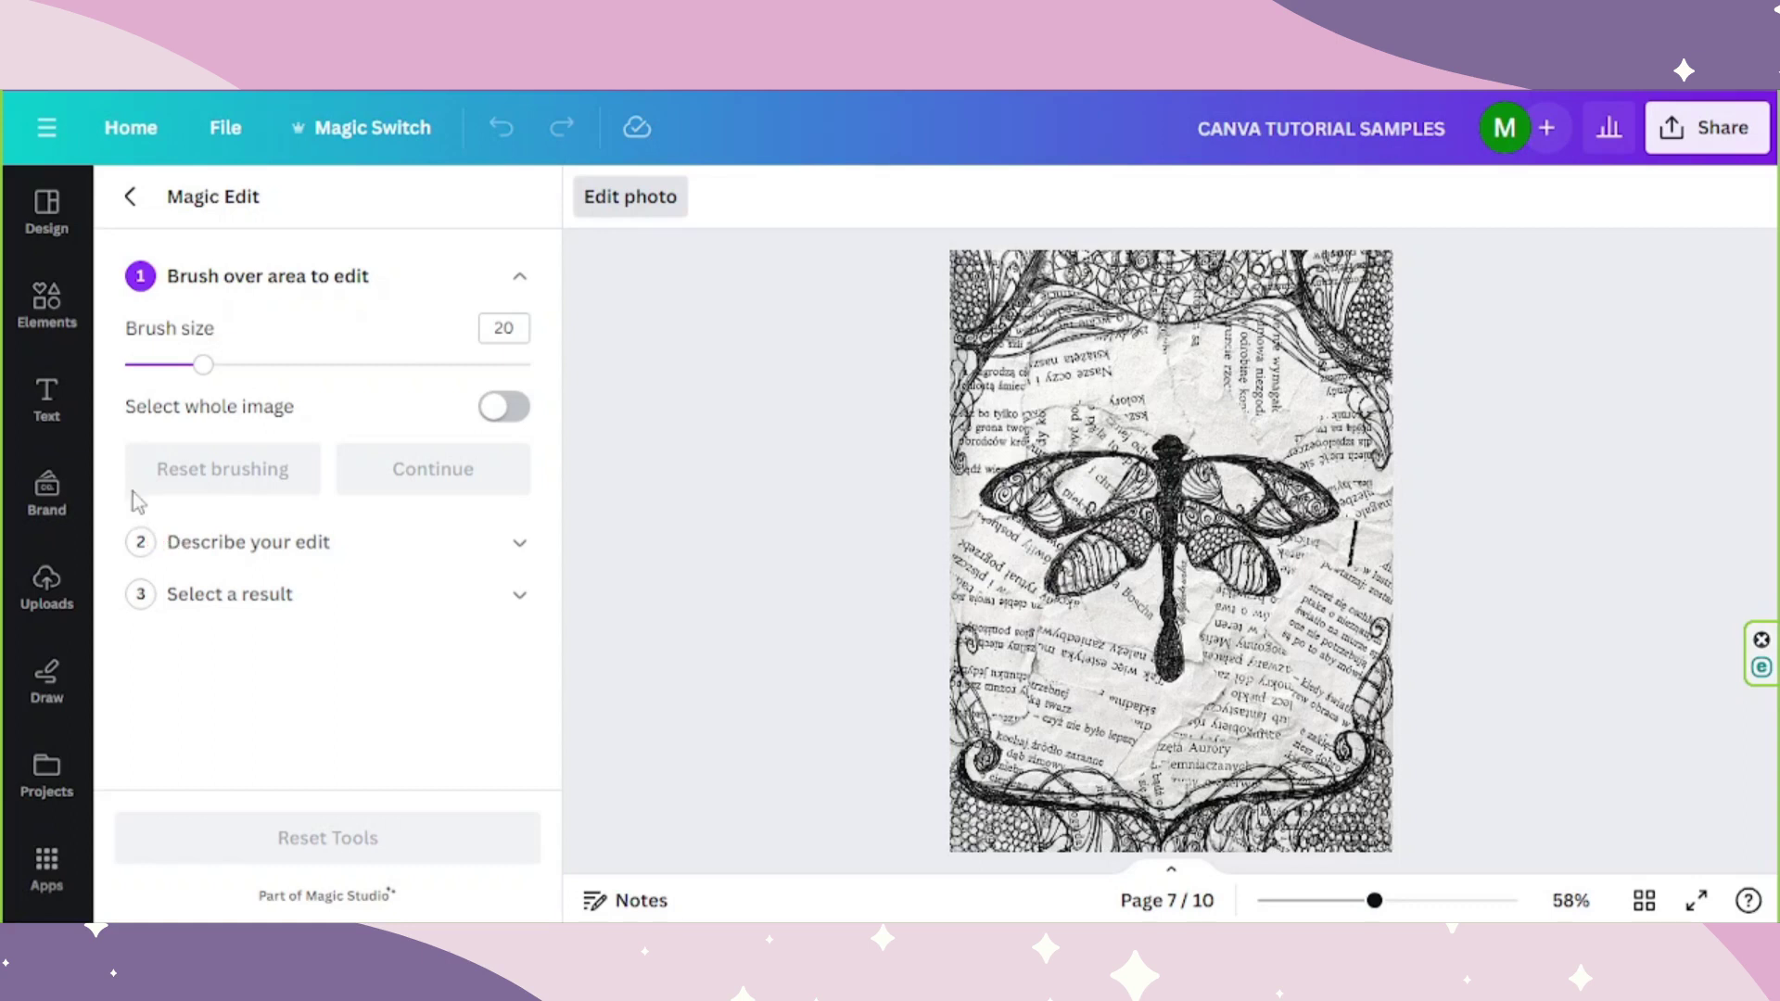
left_click_drag(206, 374, 257, 380)
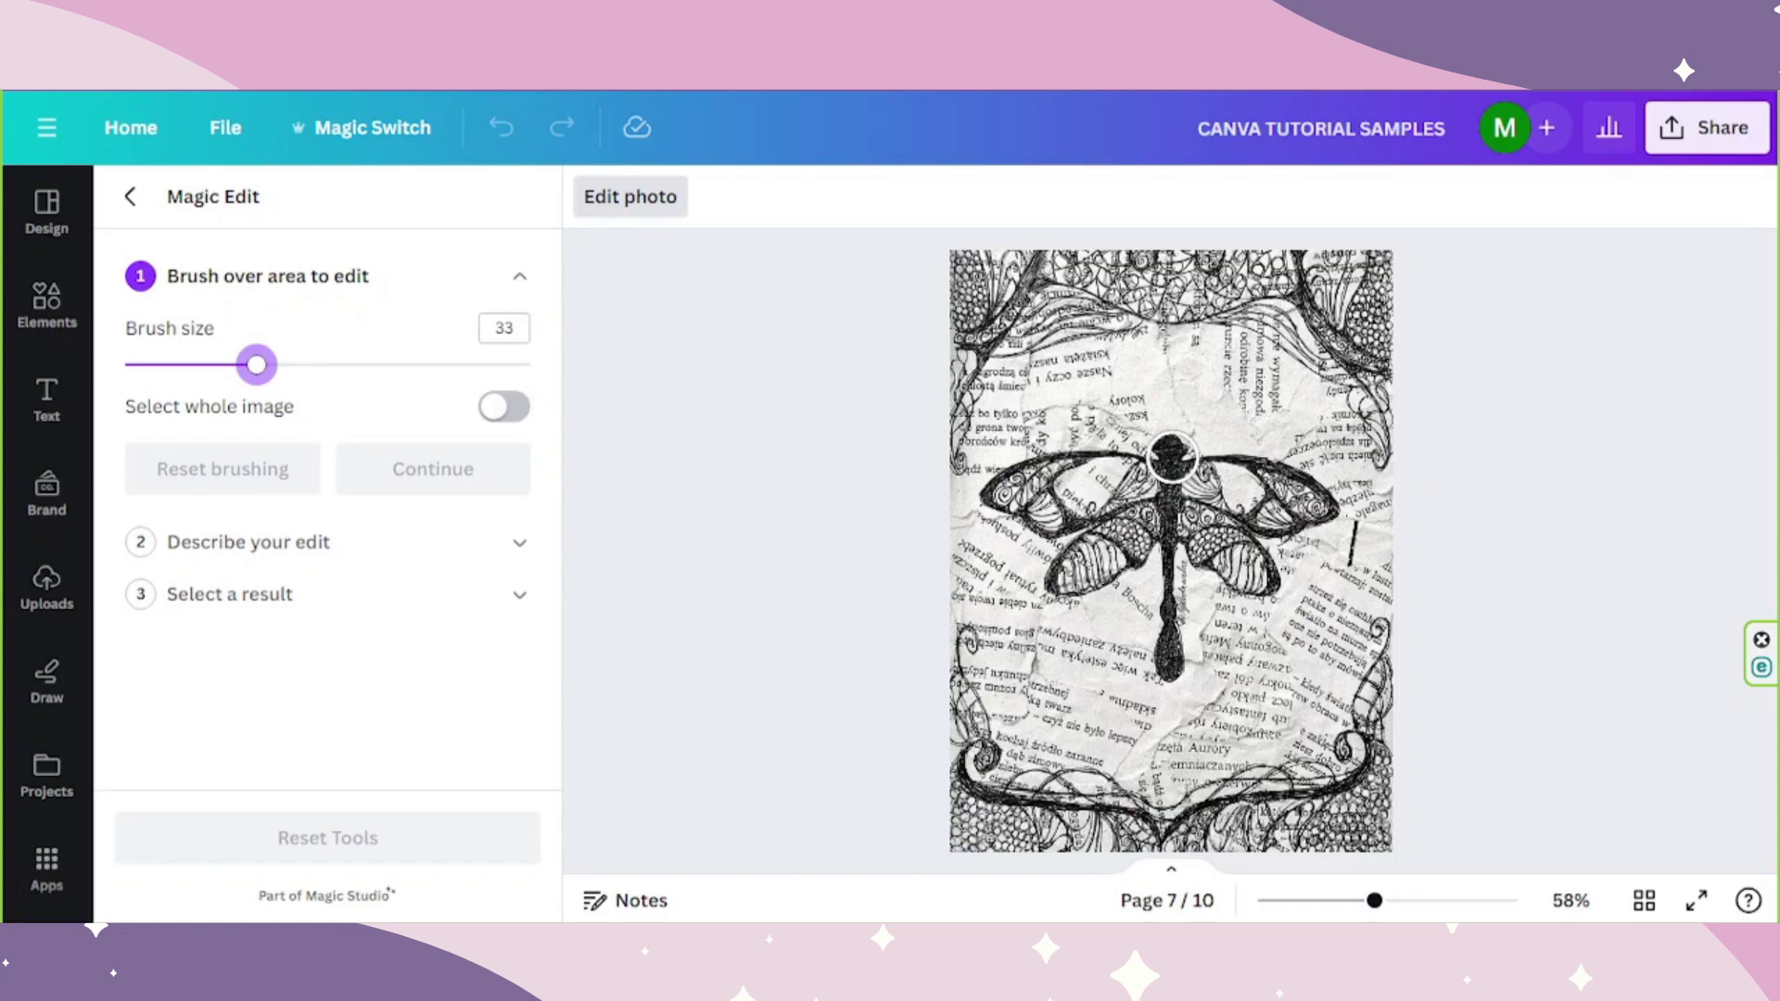
Brush over the dragonfly's head and wings, then its body and tail at size 23
mouse_move(1170, 454)
left_mouse_down()
mouse_move(1126, 535)
mouse_move(1217, 567)
mouse_move(1285, 518)
left_mouse_up()
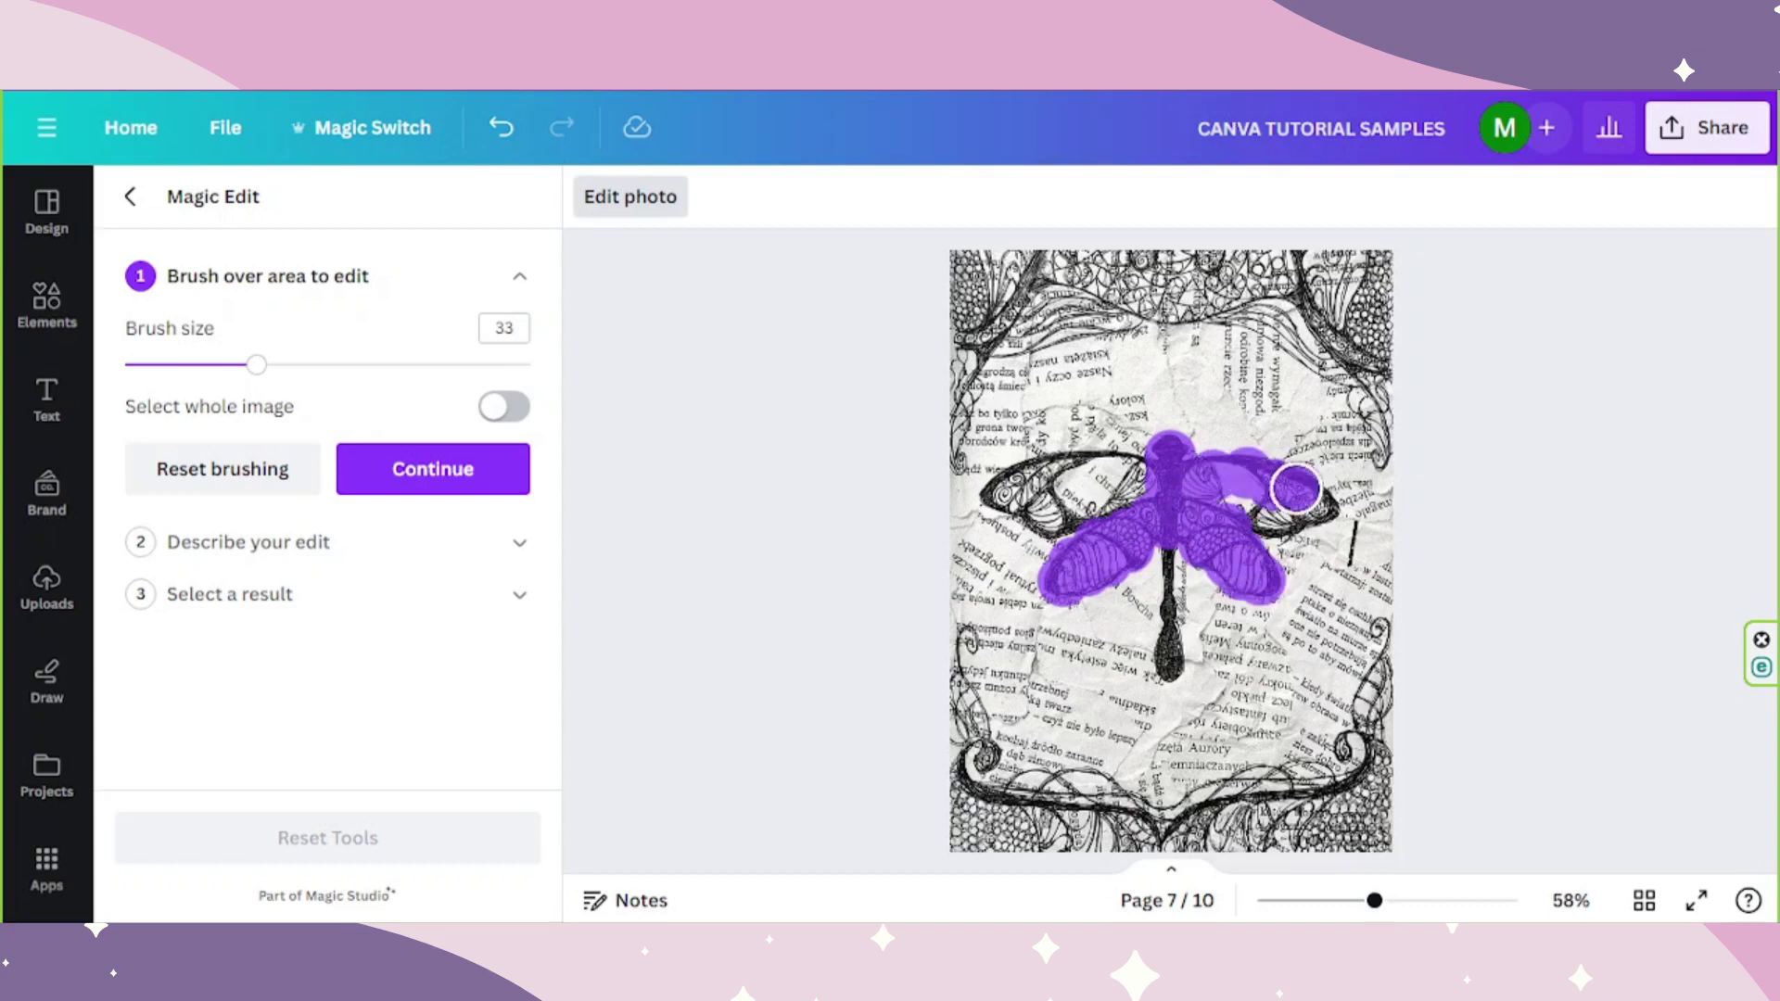
mouse_move(997, 491)
left_mouse_down()
mouse_move(1078, 513)
mouse_move(1128, 477)
mouse_move(1020, 473)
left_mouse_up()
left_click_drag(256, 364, 214, 364)
left_click_drag(1170, 549, 1167, 669)
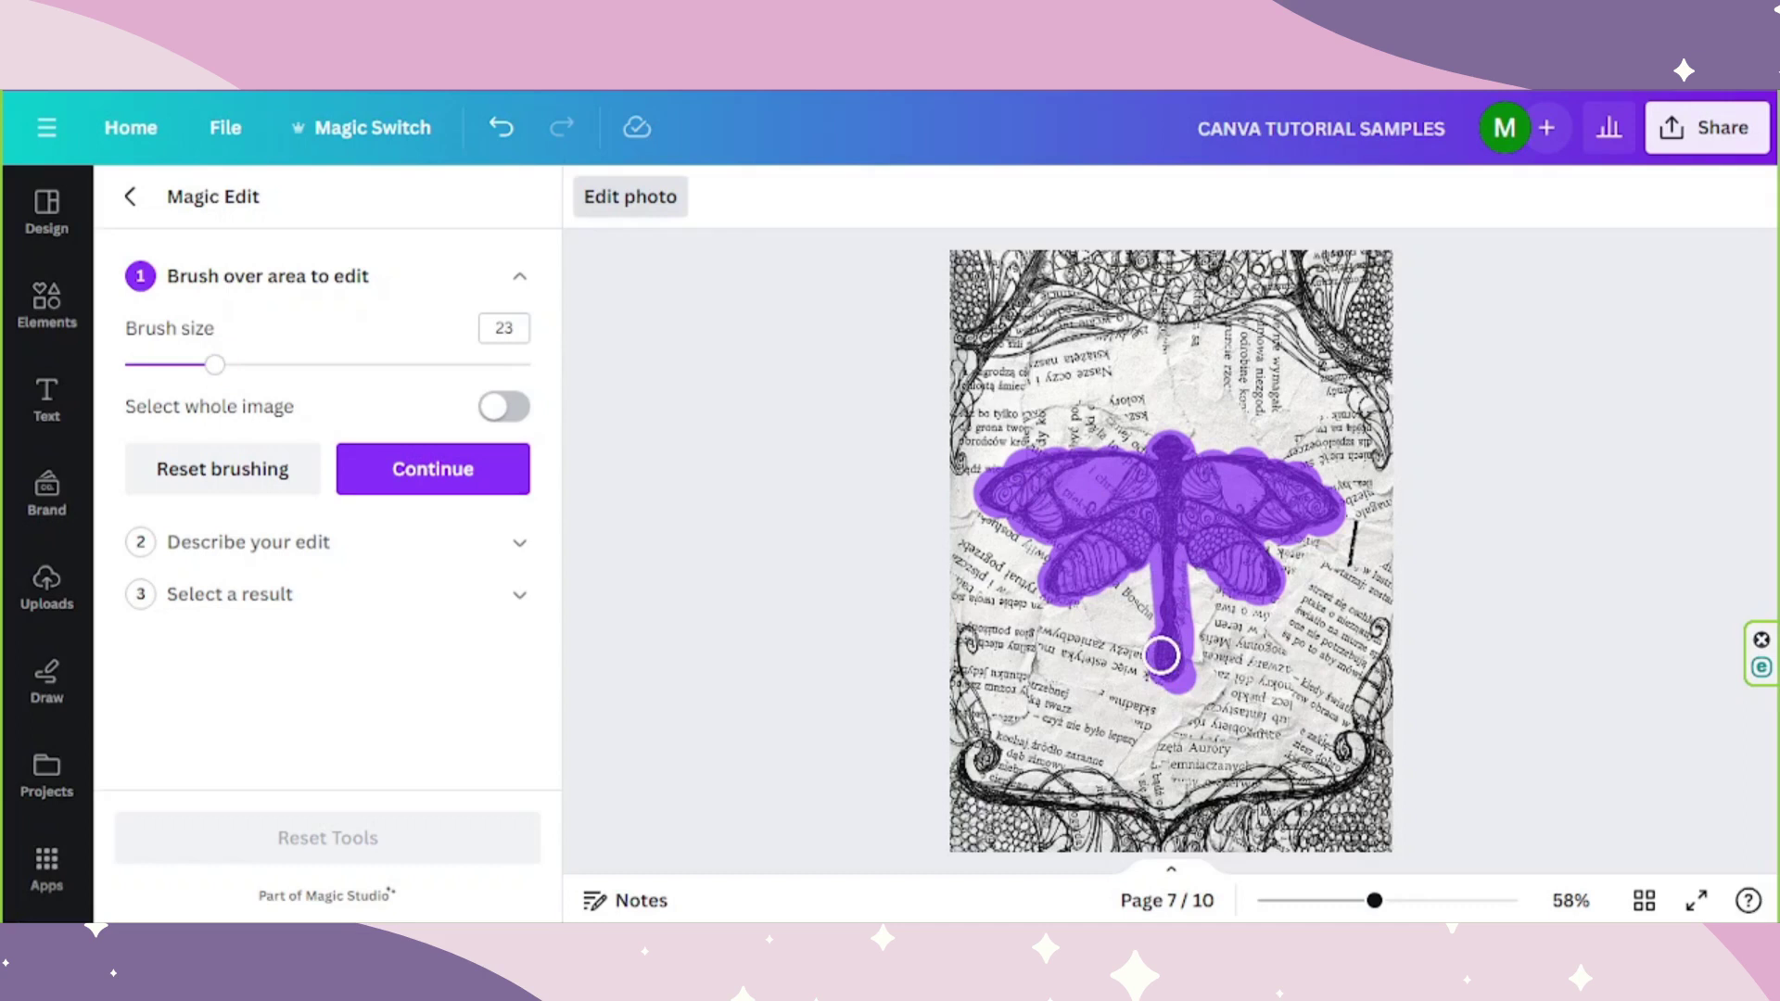
Generate Magic Edit results for 'A butterfly silhouette with floral patterns.'
left_click(434, 467)
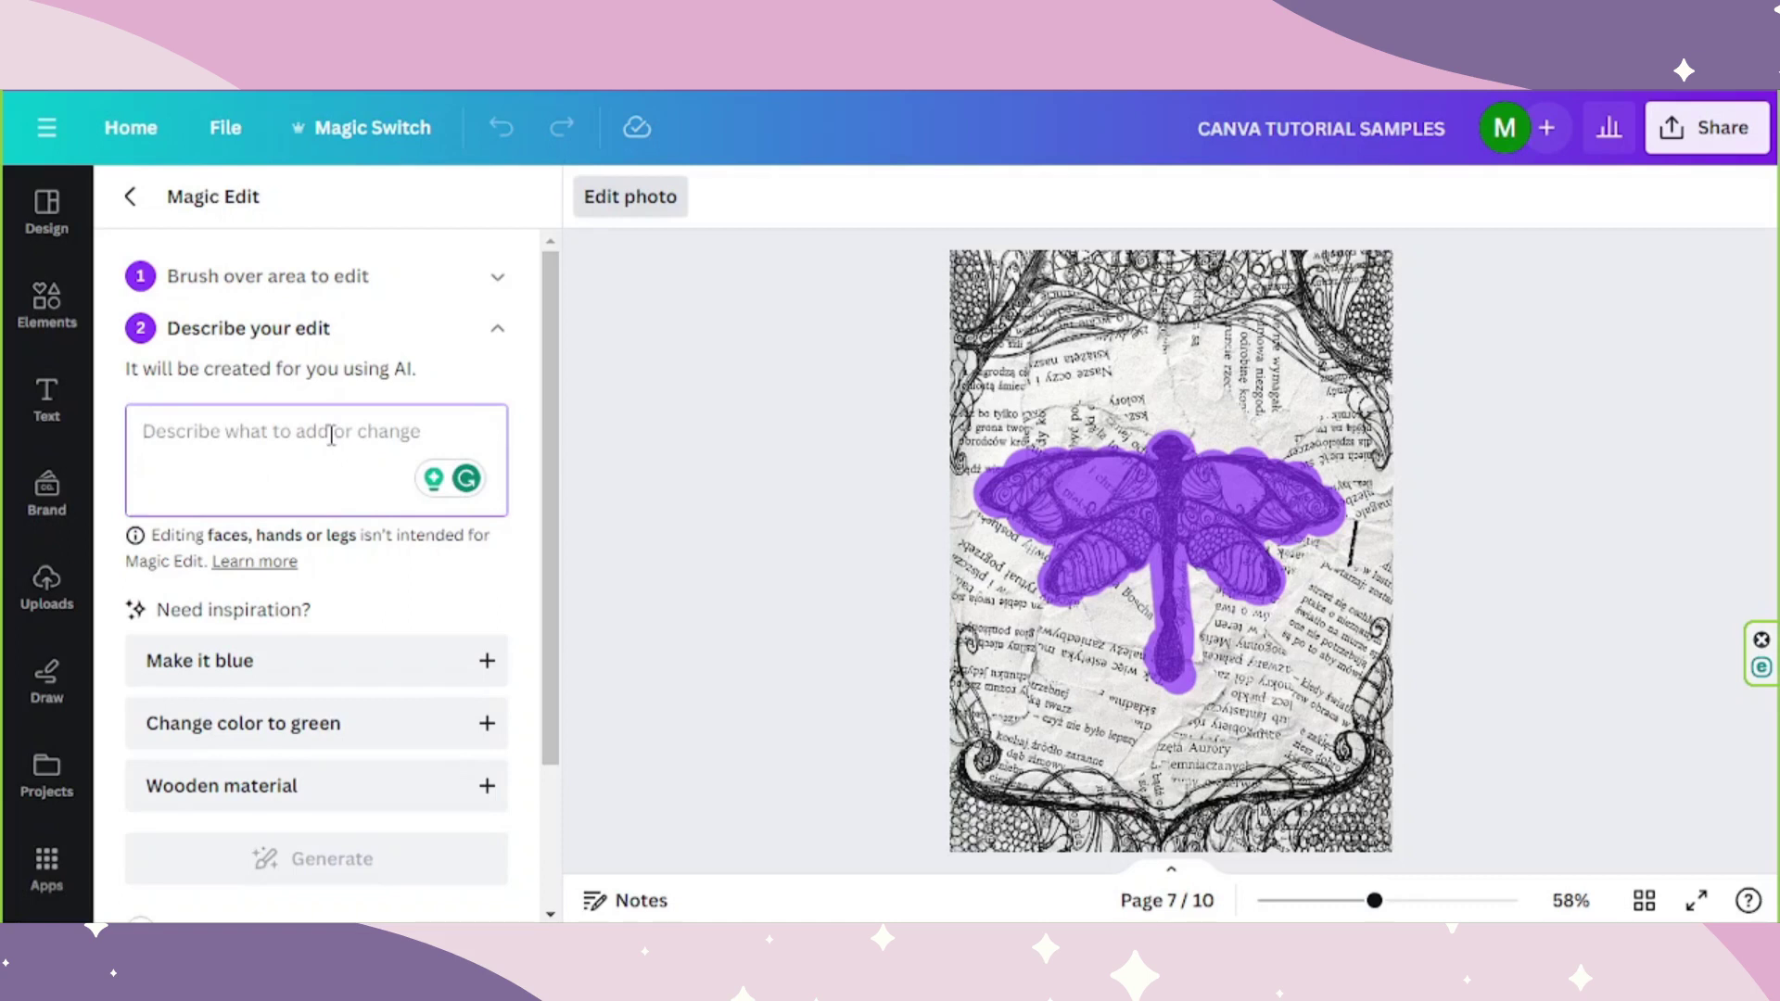
type("A butterfly silh")
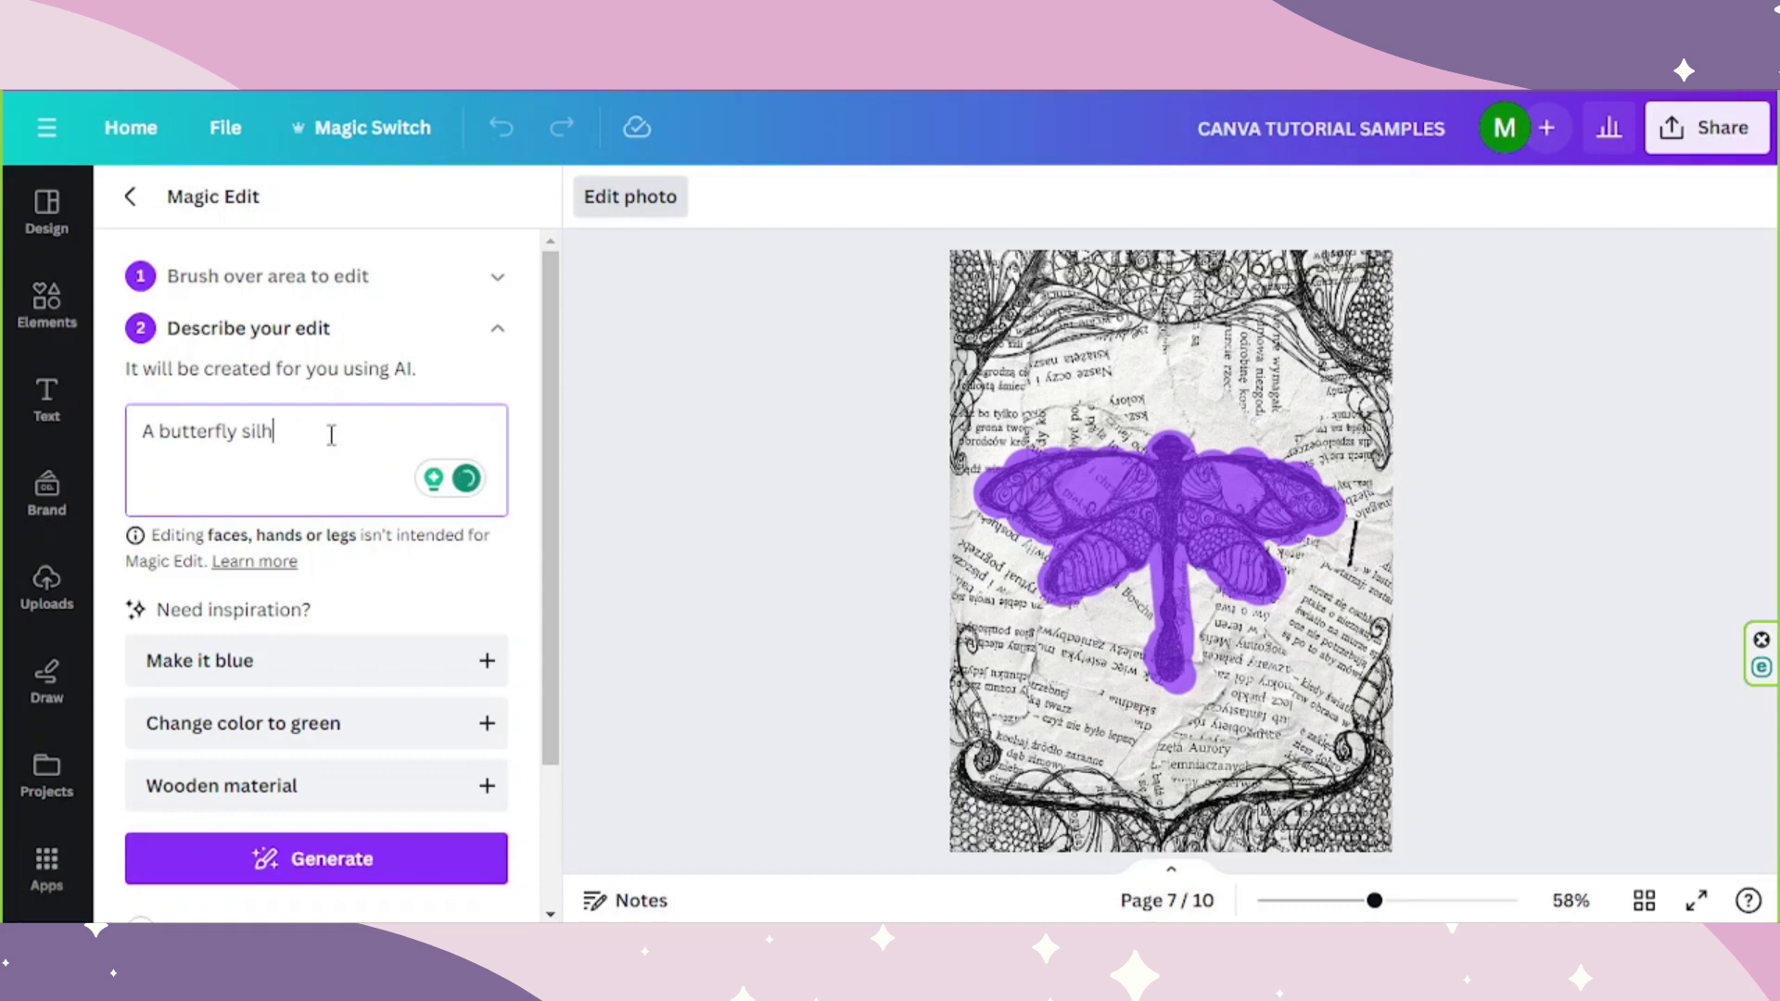
type("ouette with floral patterns.")
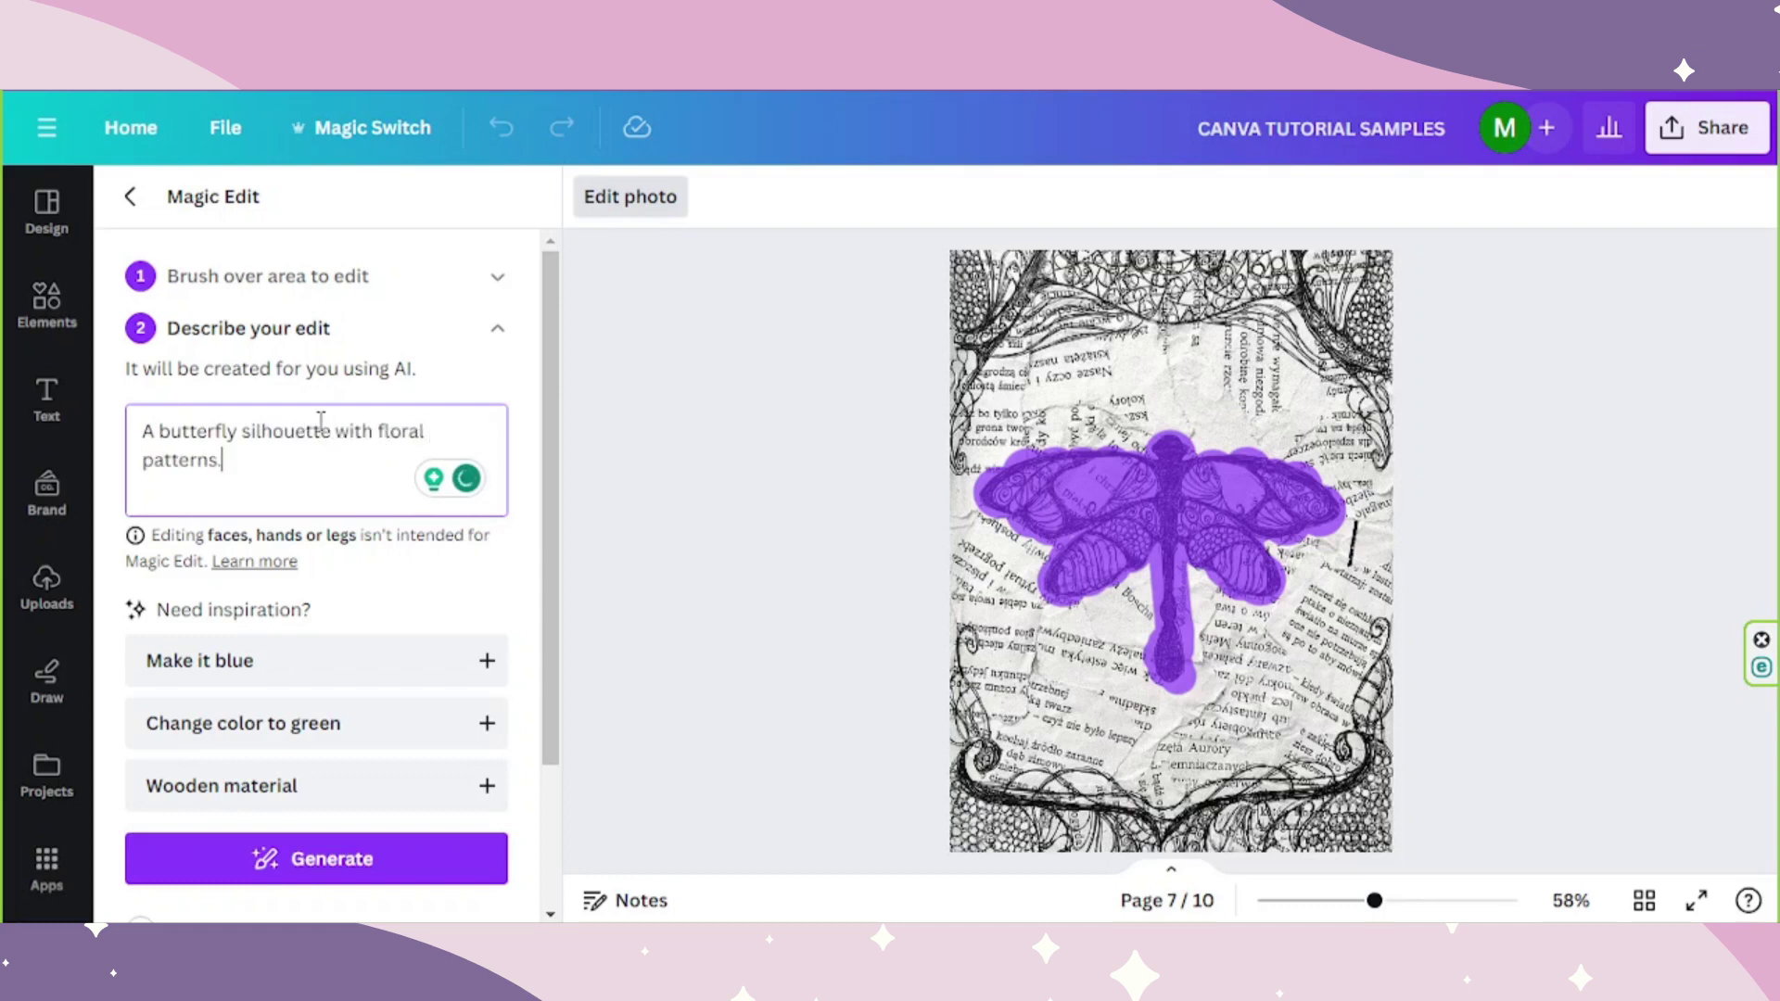
scroll(321, 422, "down", 2)
scroll(319, 422, "down", 1)
left_click(304, 677)
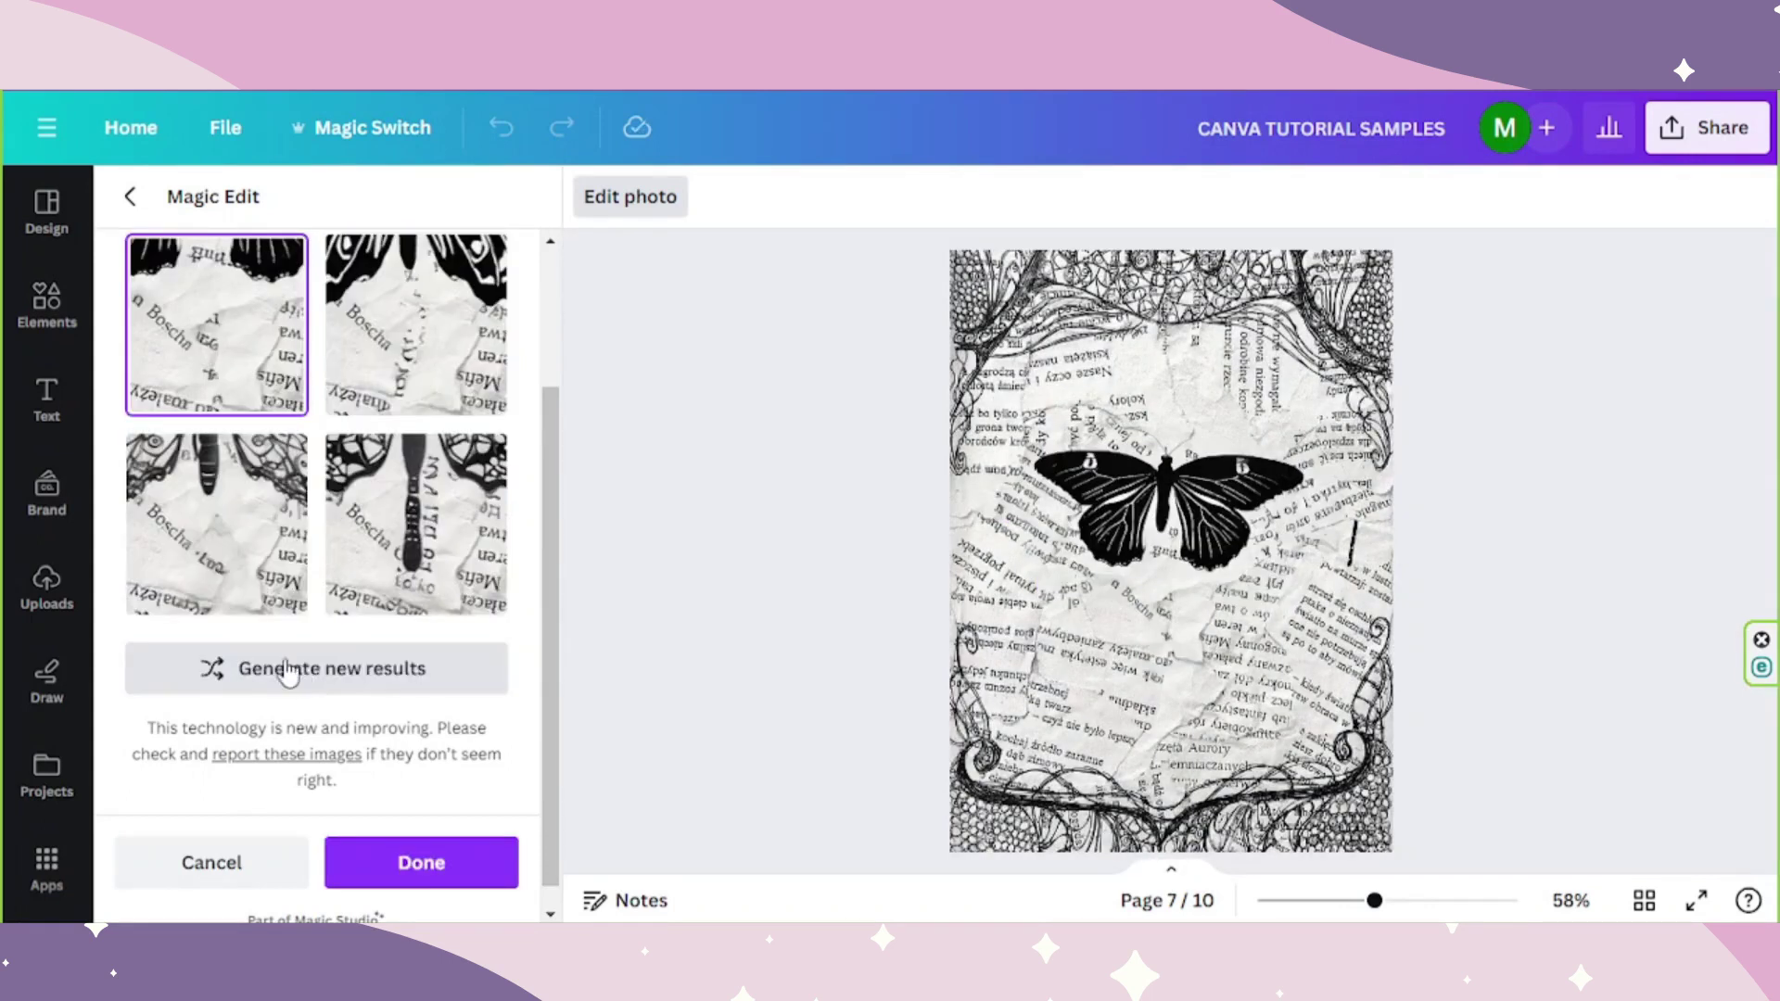
Compare the generated butterflies and apply the bottom-left result
scroll(290, 674, "up", 2)
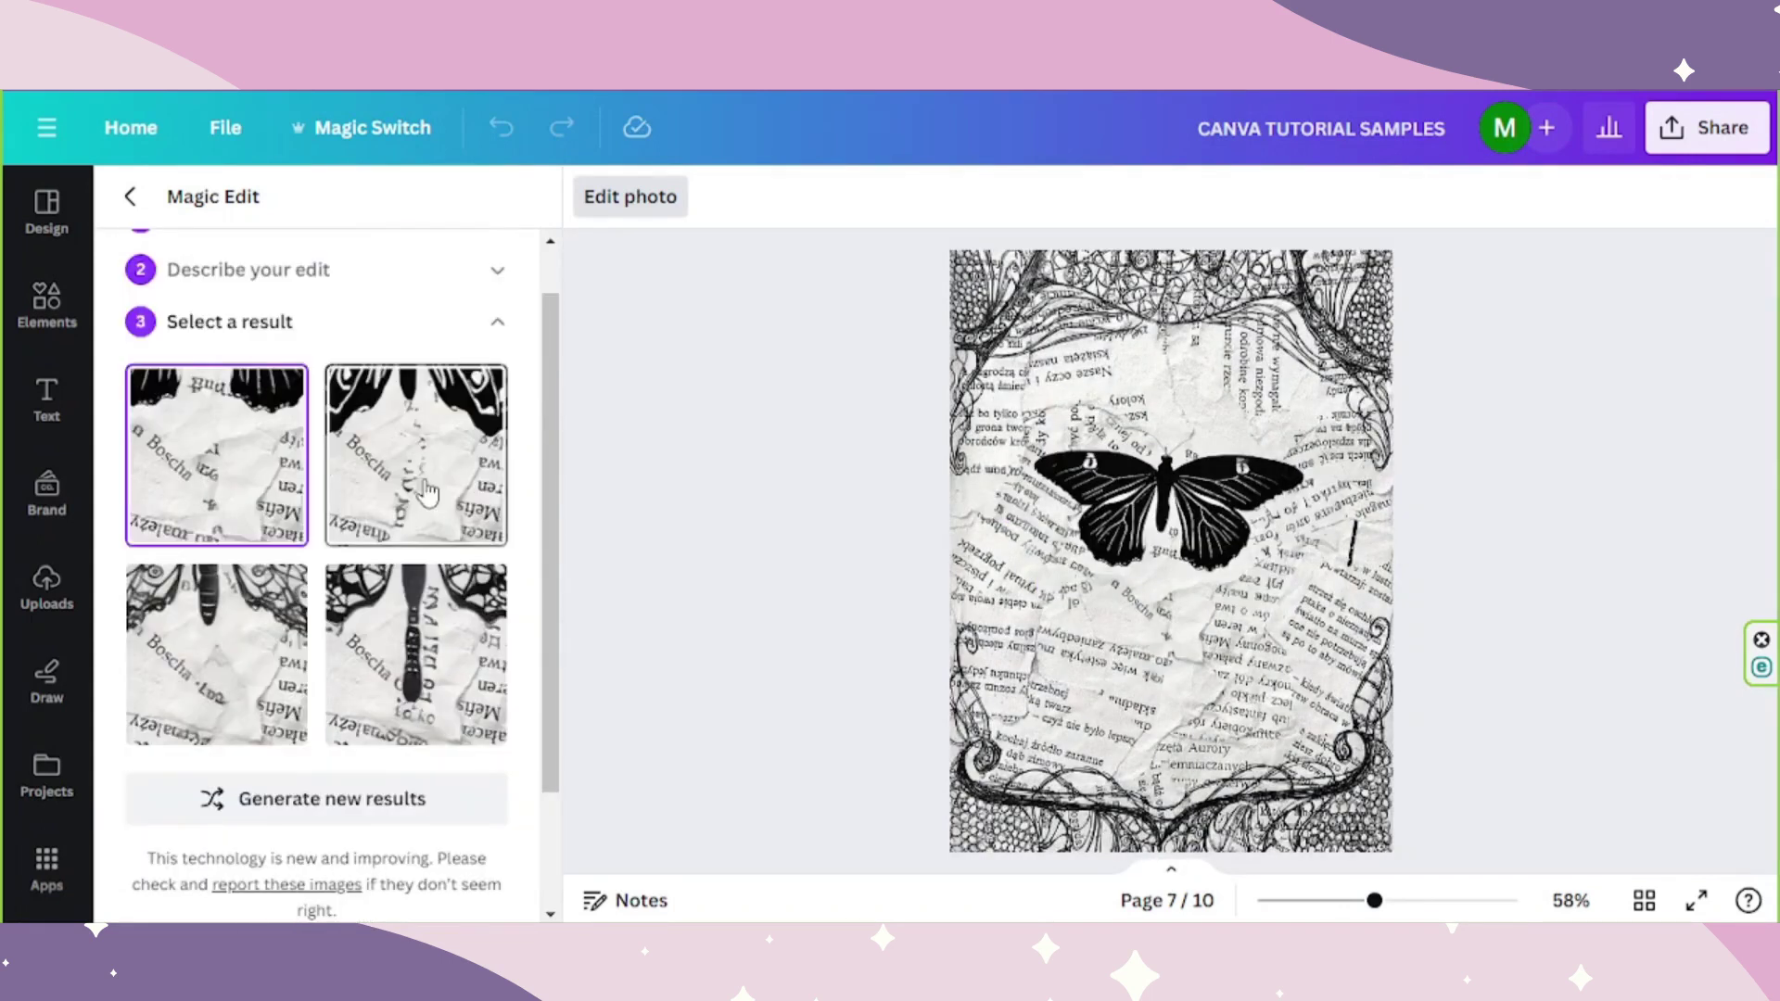
left_click(276, 477)
left_click(216, 654)
left_click(437, 605)
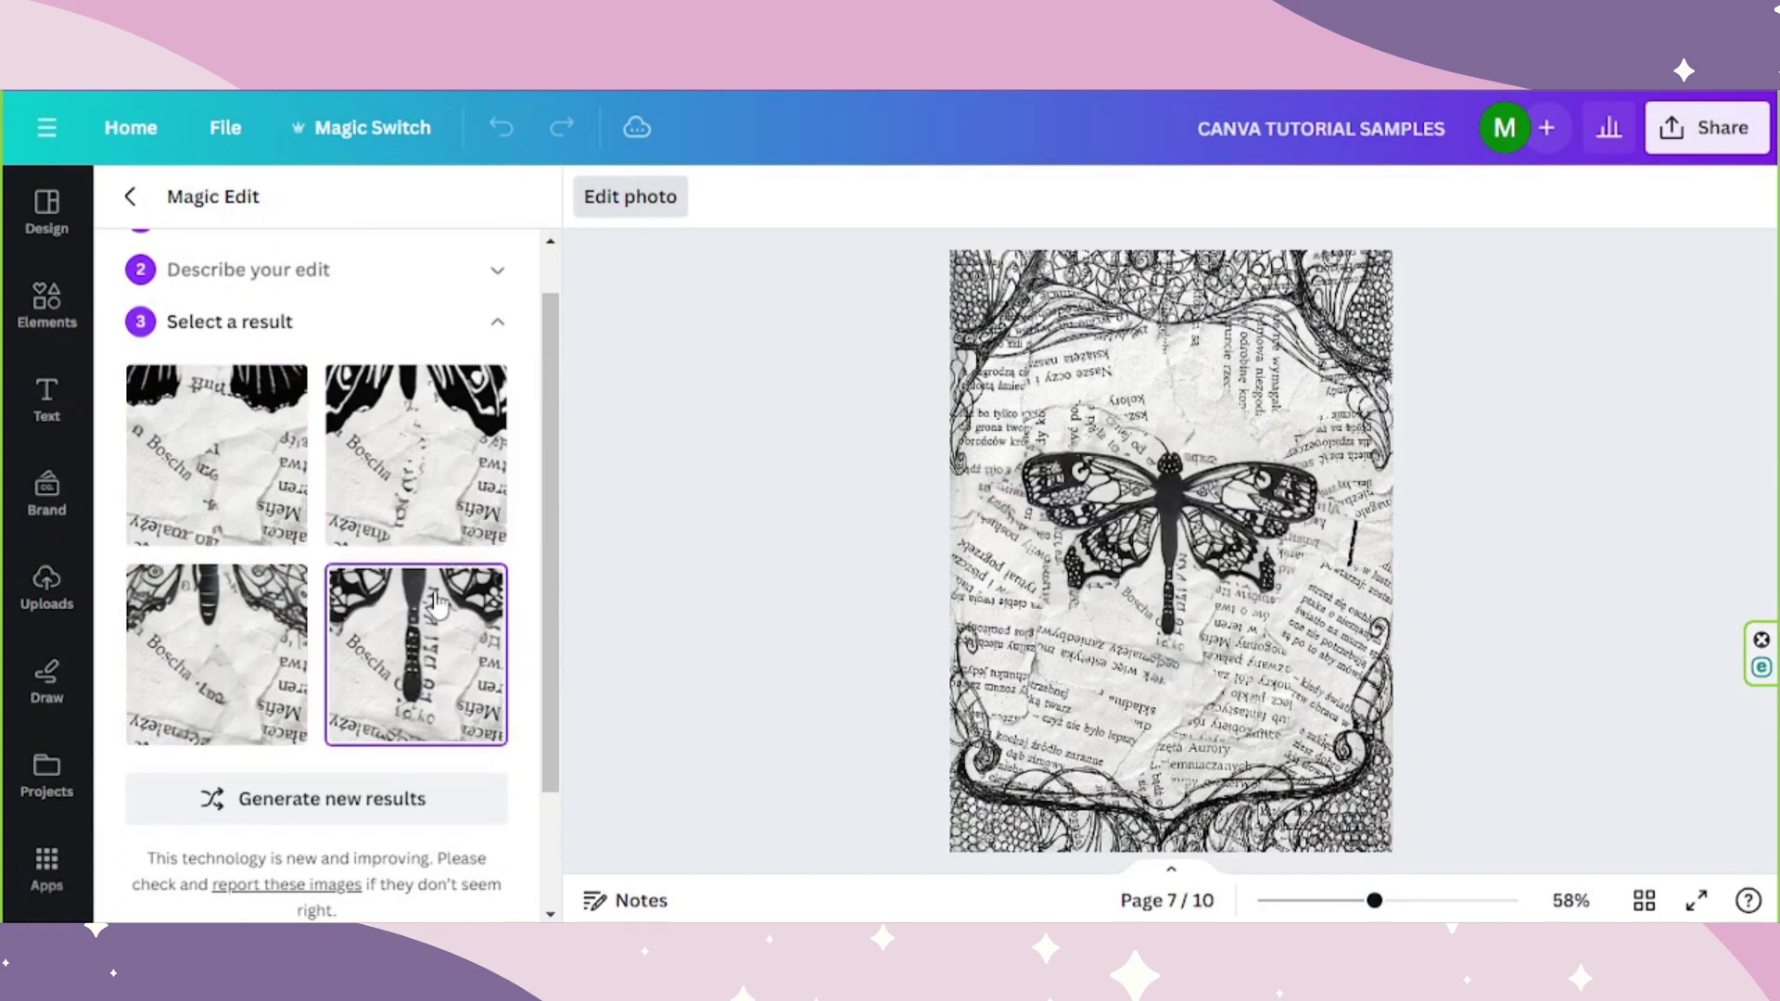
left_click(295, 630)
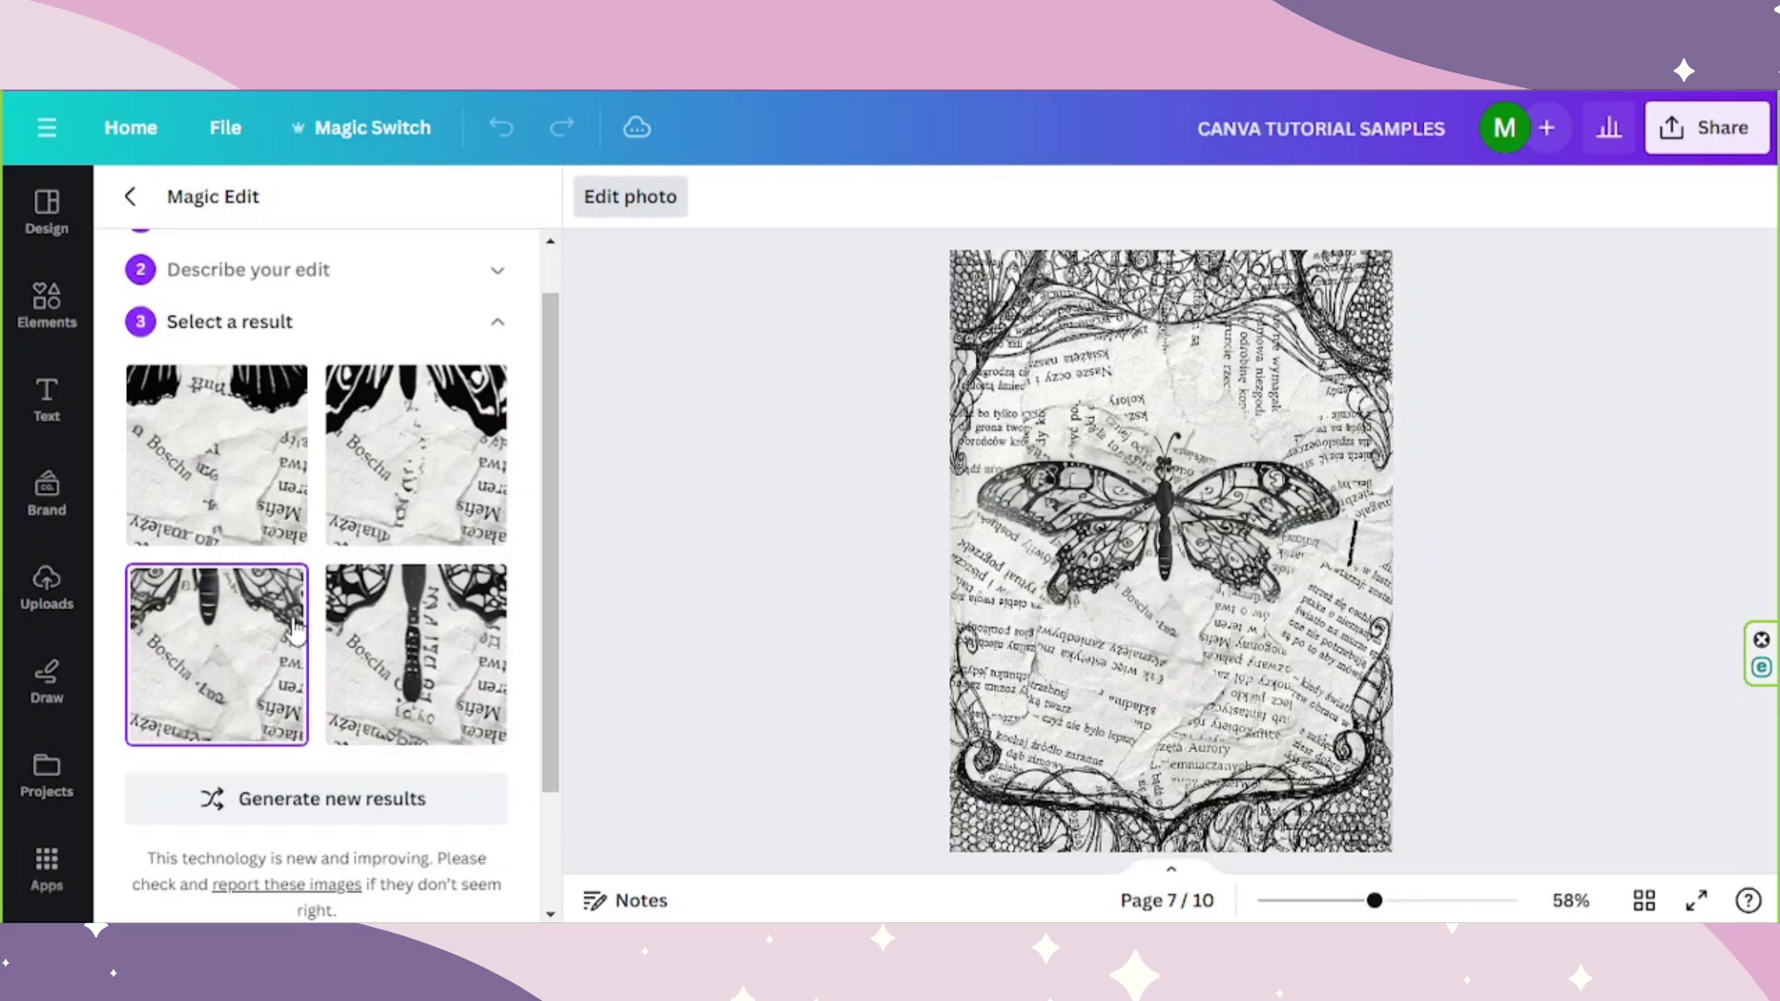
scroll(295, 631, "down", 2)
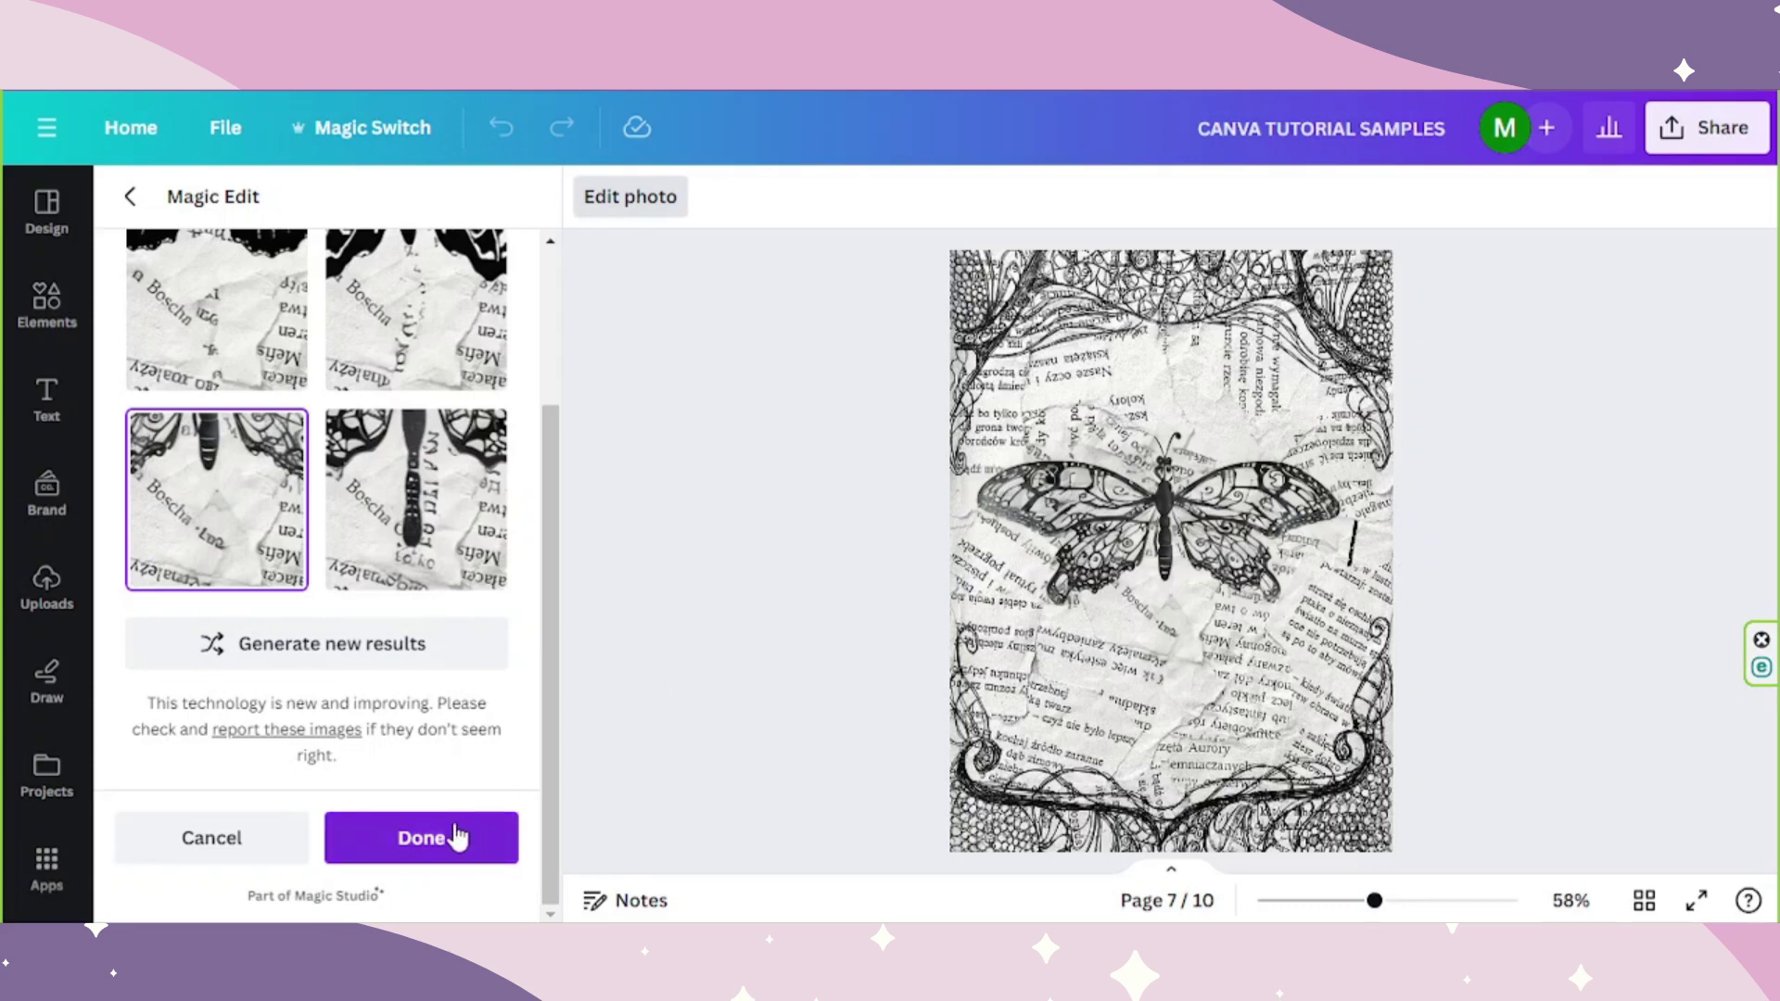
left_click(456, 836)
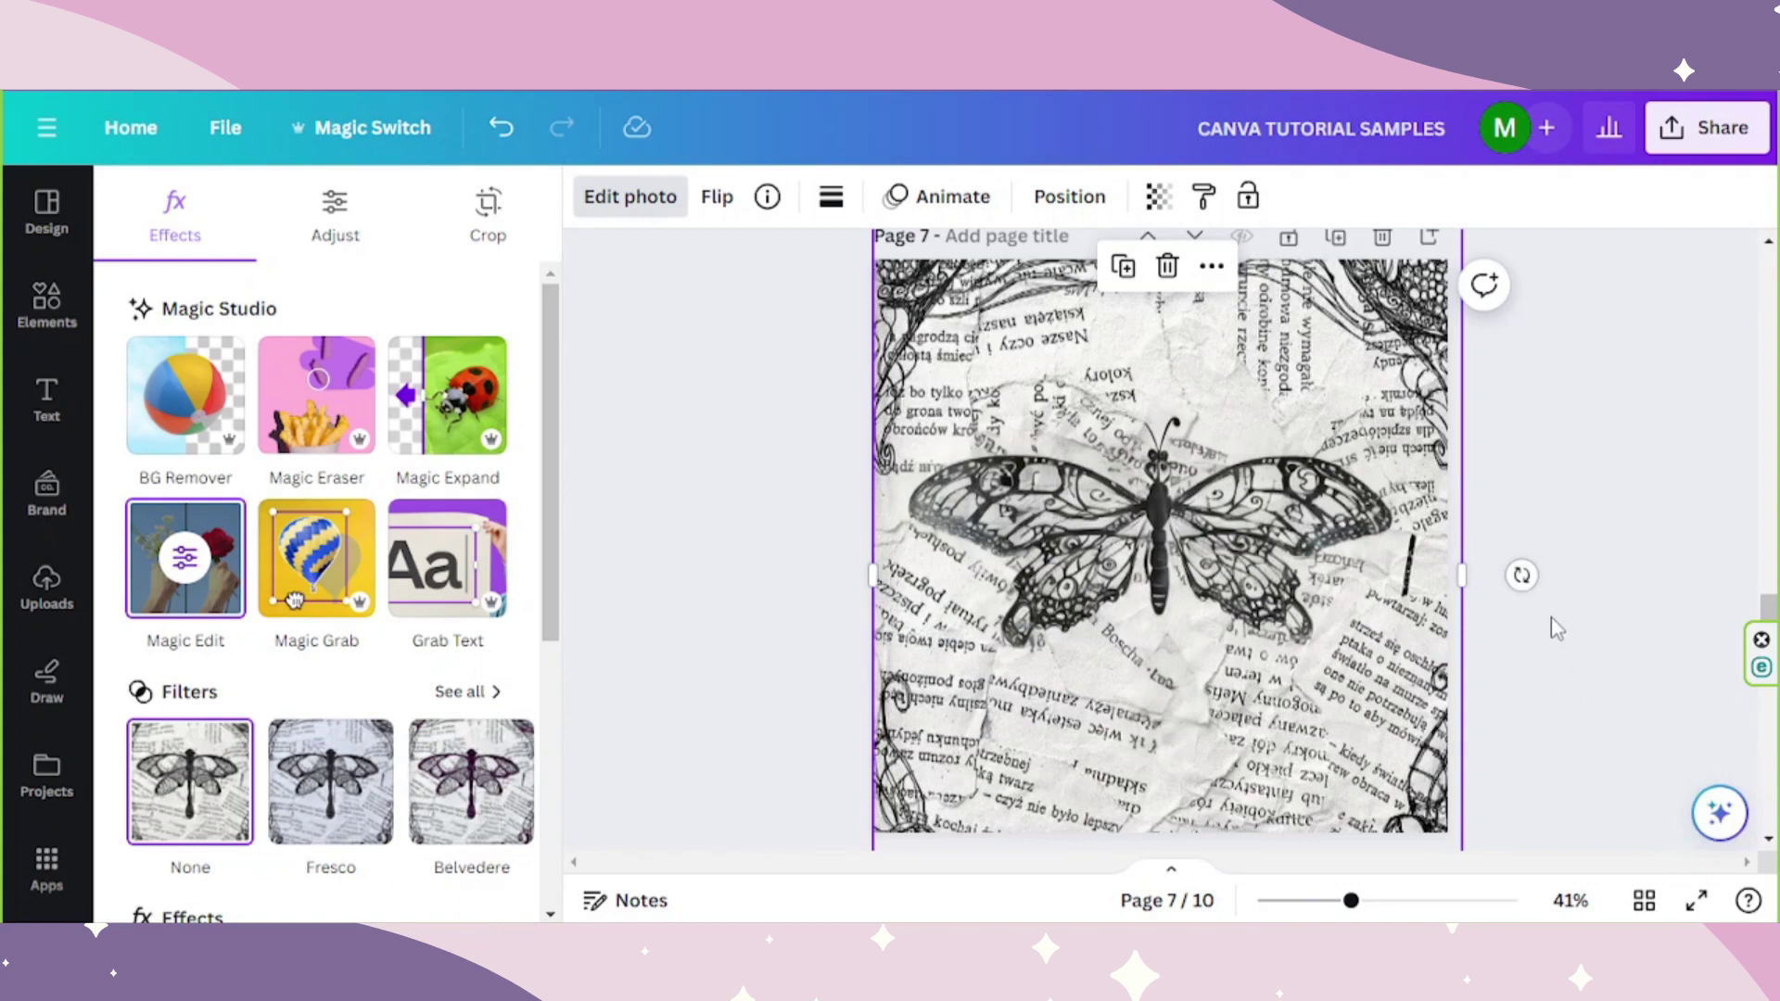
Magic Grab the page 8 deer and move the cutout to the forest photo's right edge
scroll(1550, 624, "down", 3)
scroll(1484, 612, "down", 3)
left_click(1268, 568)
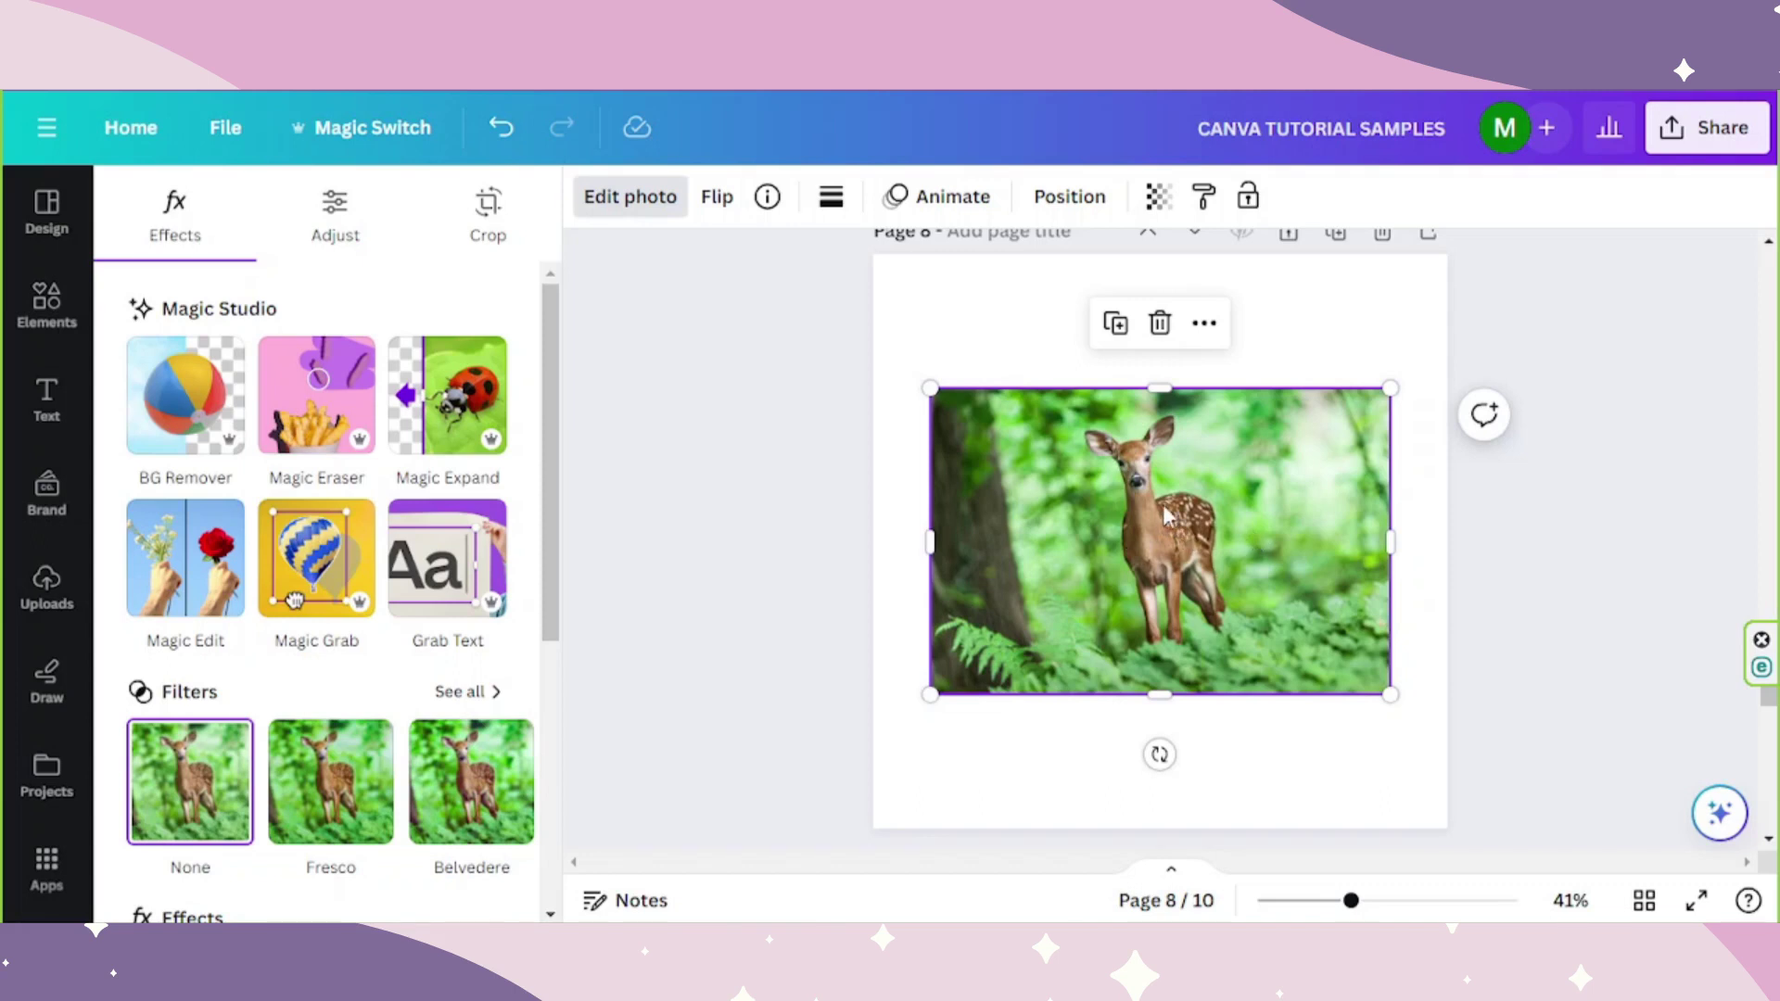
left_click(350, 559)
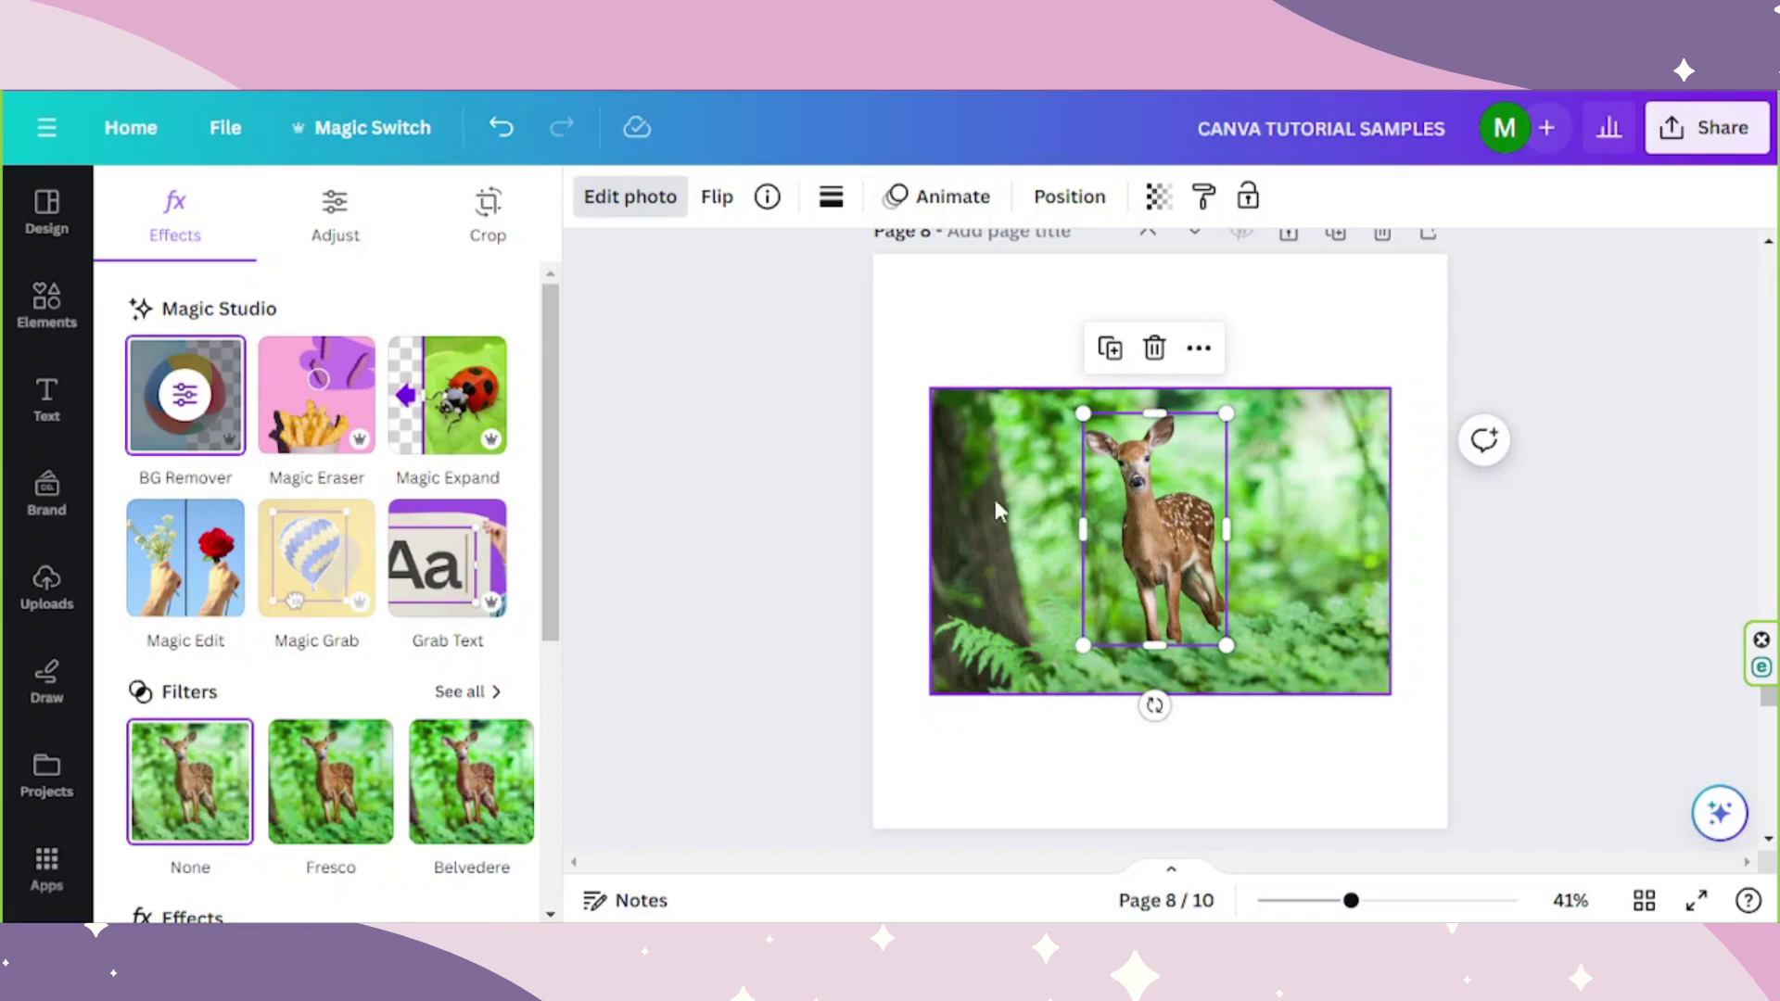
mouse_move(1123, 500)
left_mouse_down()
mouse_move(1226, 556)
mouse_move(1222, 524)
mouse_move(1257, 532)
left_mouse_up()
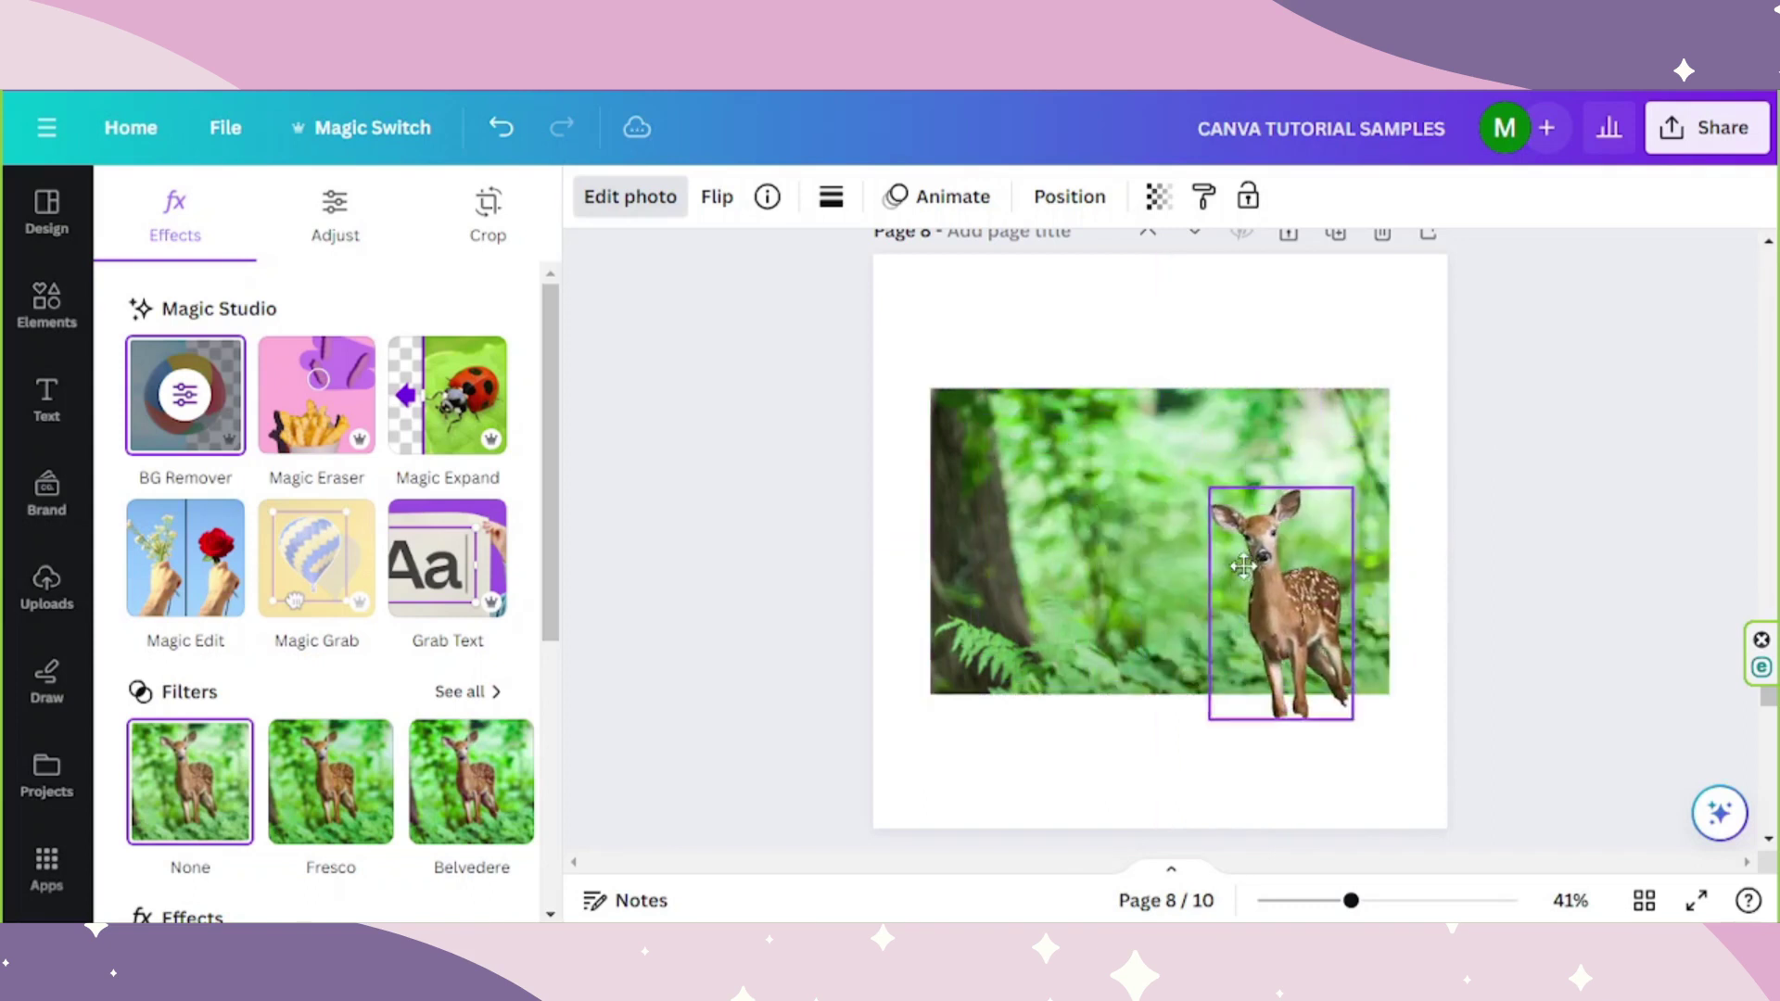
mouse_move(1257, 532)
left_mouse_down()
mouse_move(1250, 516)
mouse_move(1259, 542)
left_mouse_up()
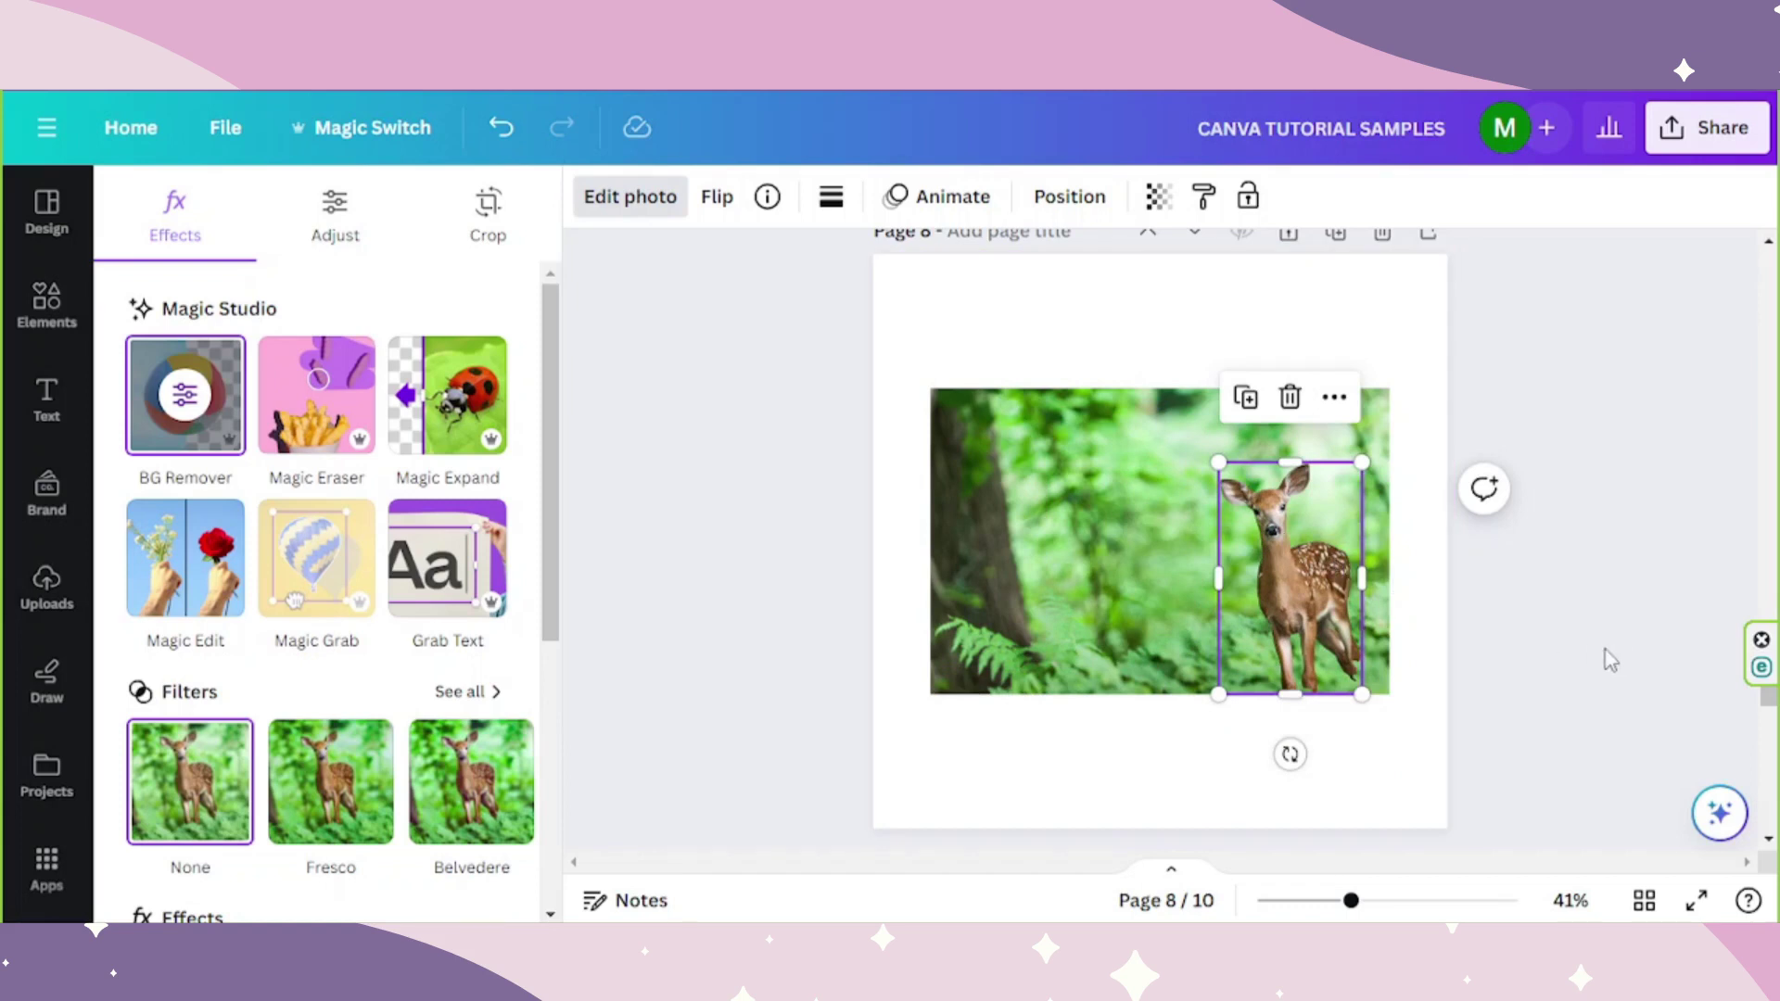
scroll(1514, 628, "down", 2)
Use Grab Text on page 9's note photo to extract the handwritten 'i love you'
scroll(1506, 636, "down", 4)
scroll(1499, 636, "down", 2)
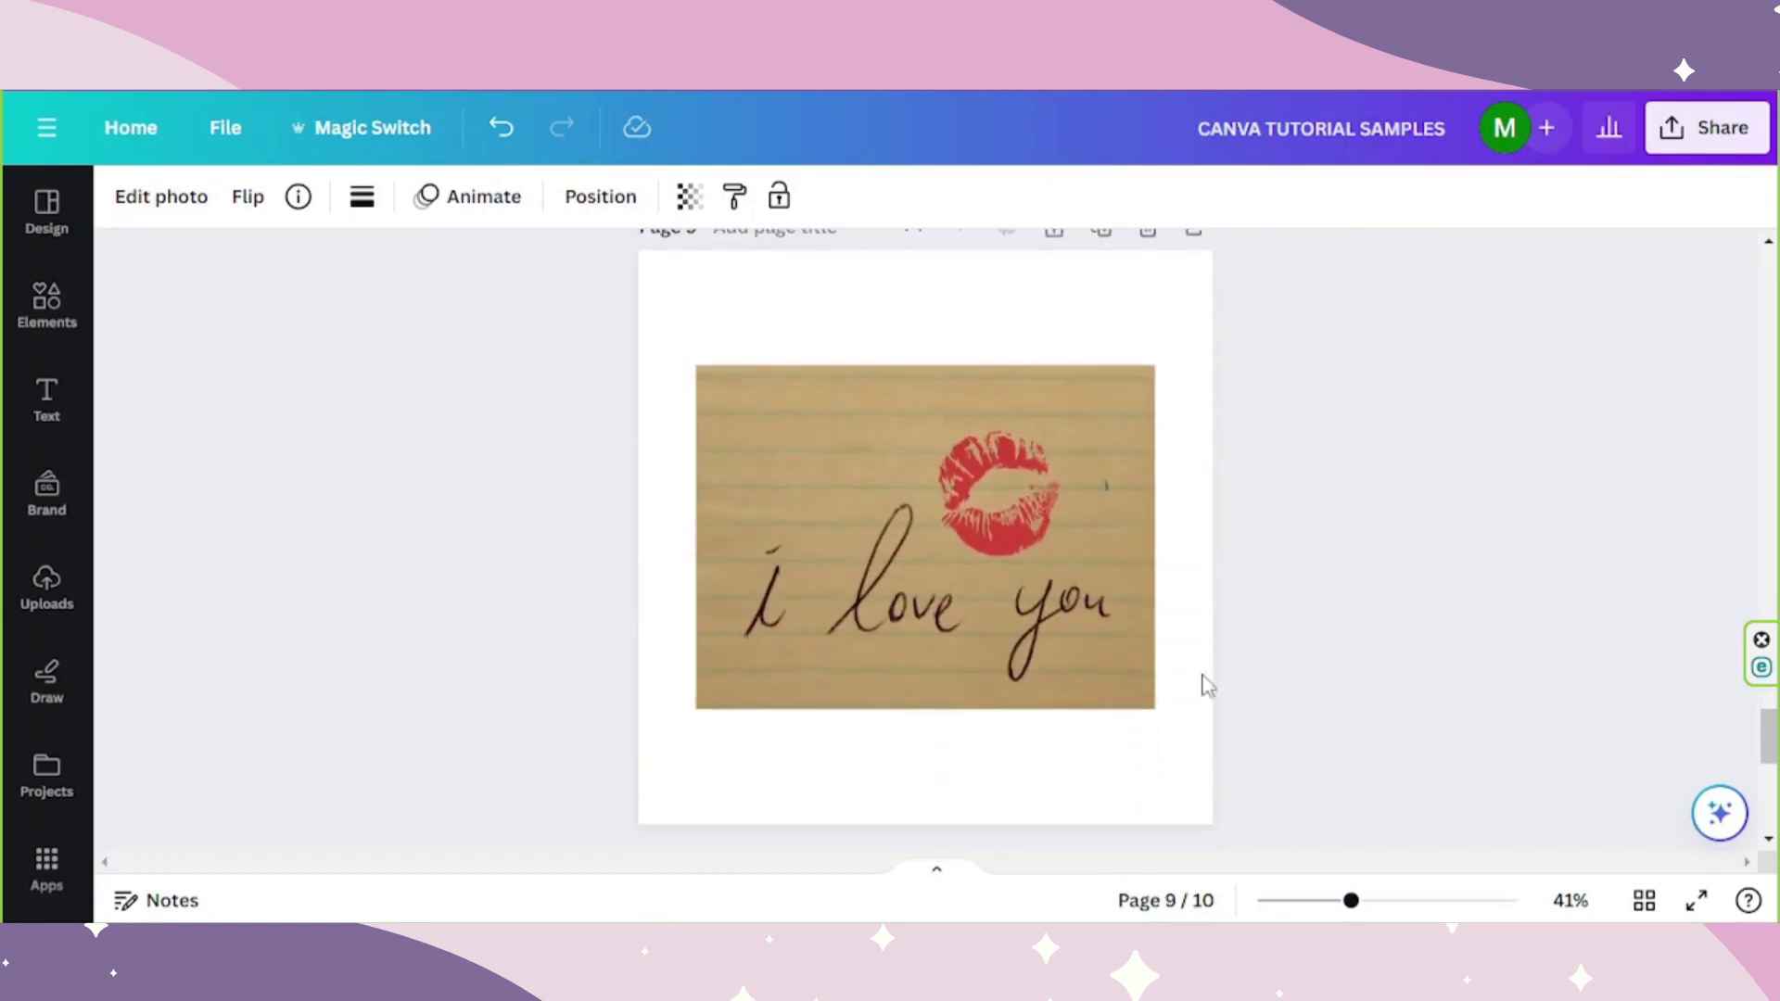
left_click(1111, 663)
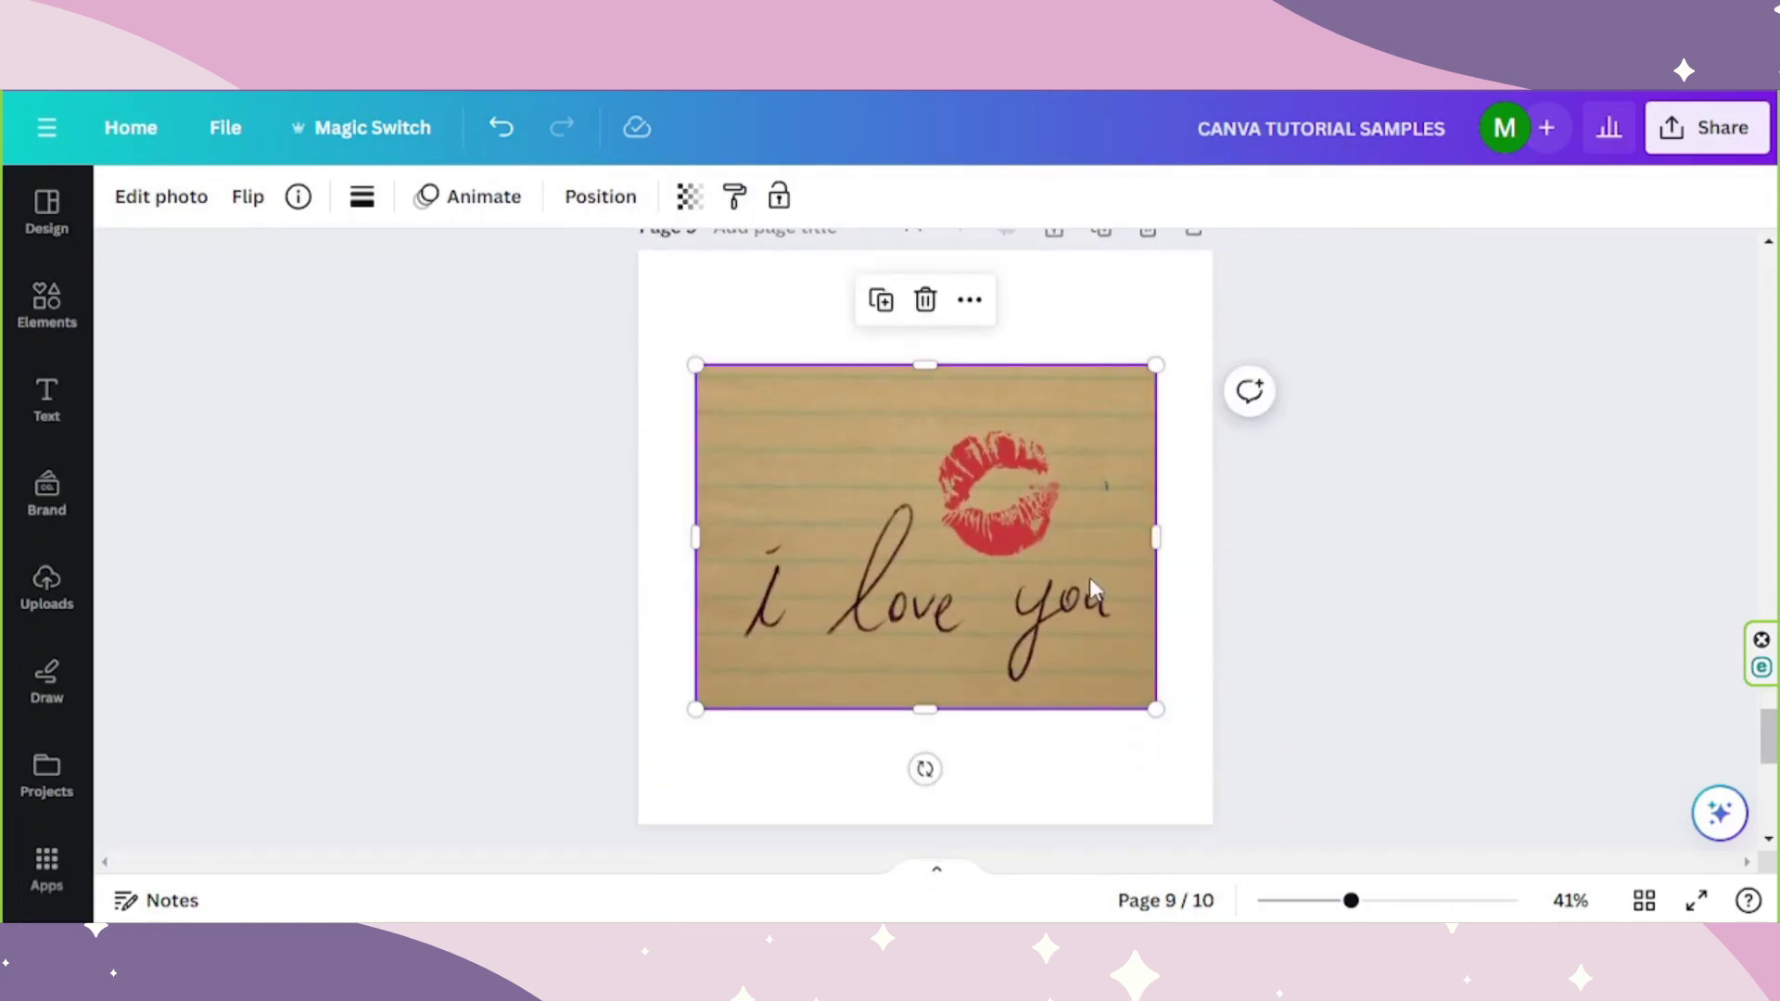
left_click(193, 198)
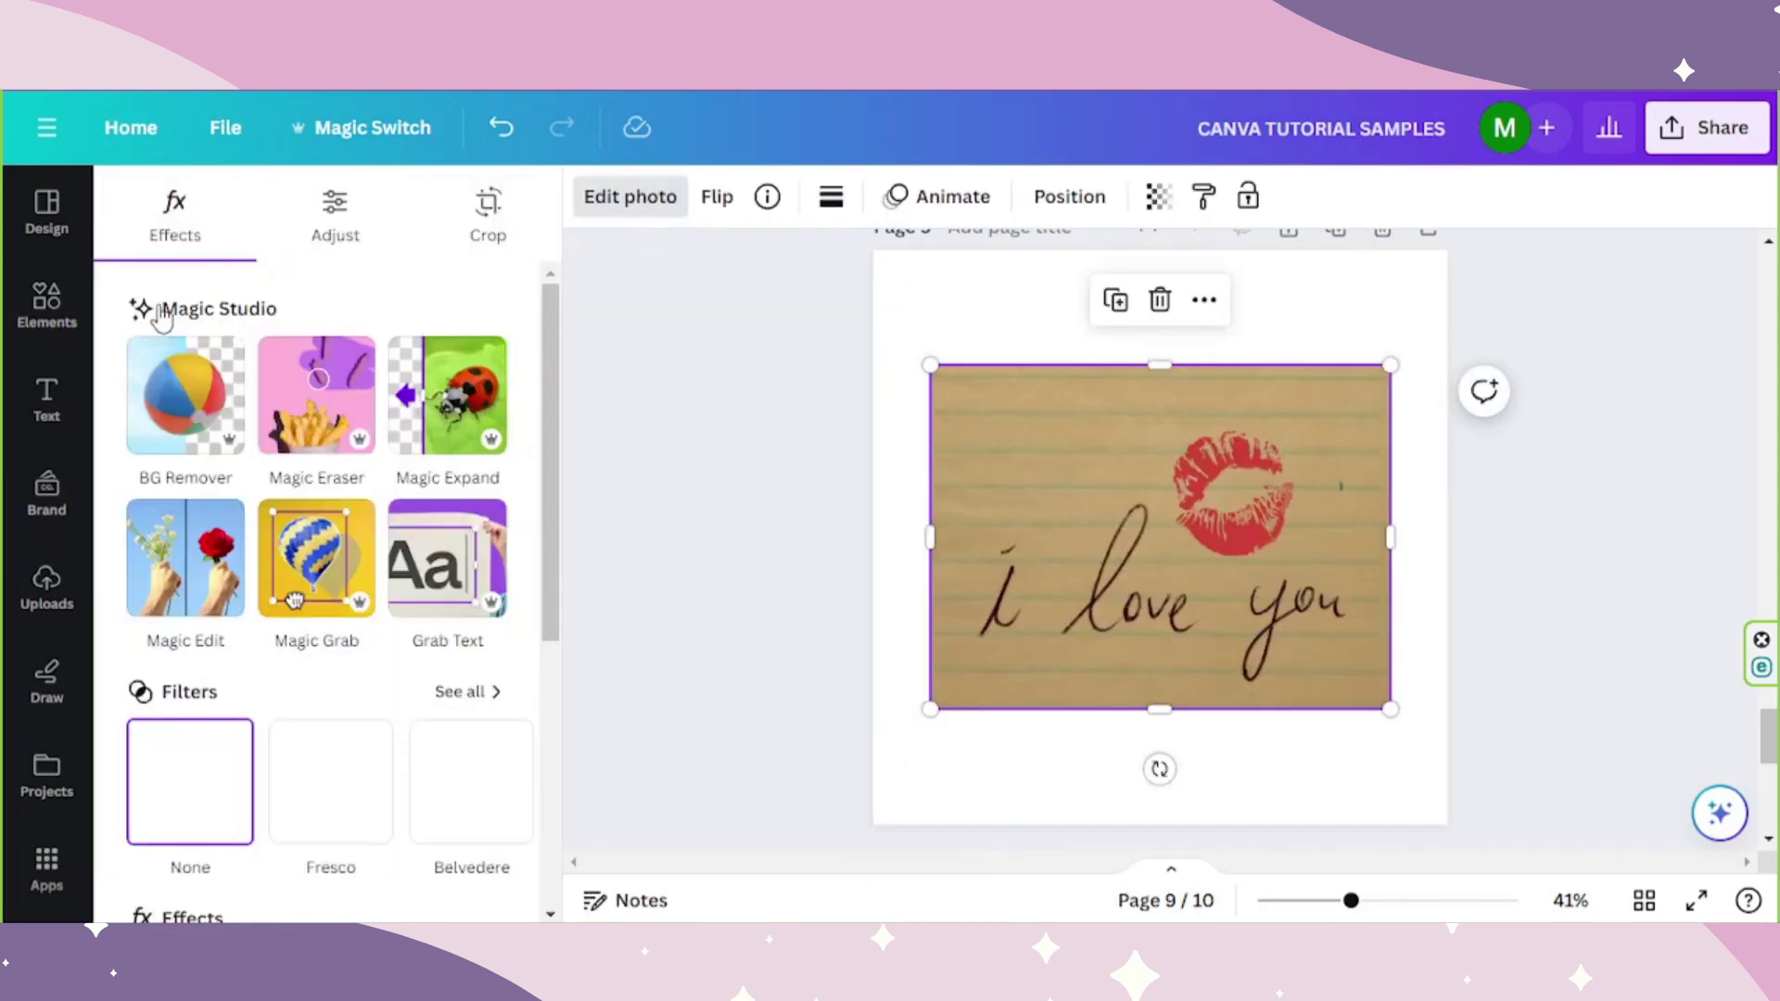
left_click(456, 562)
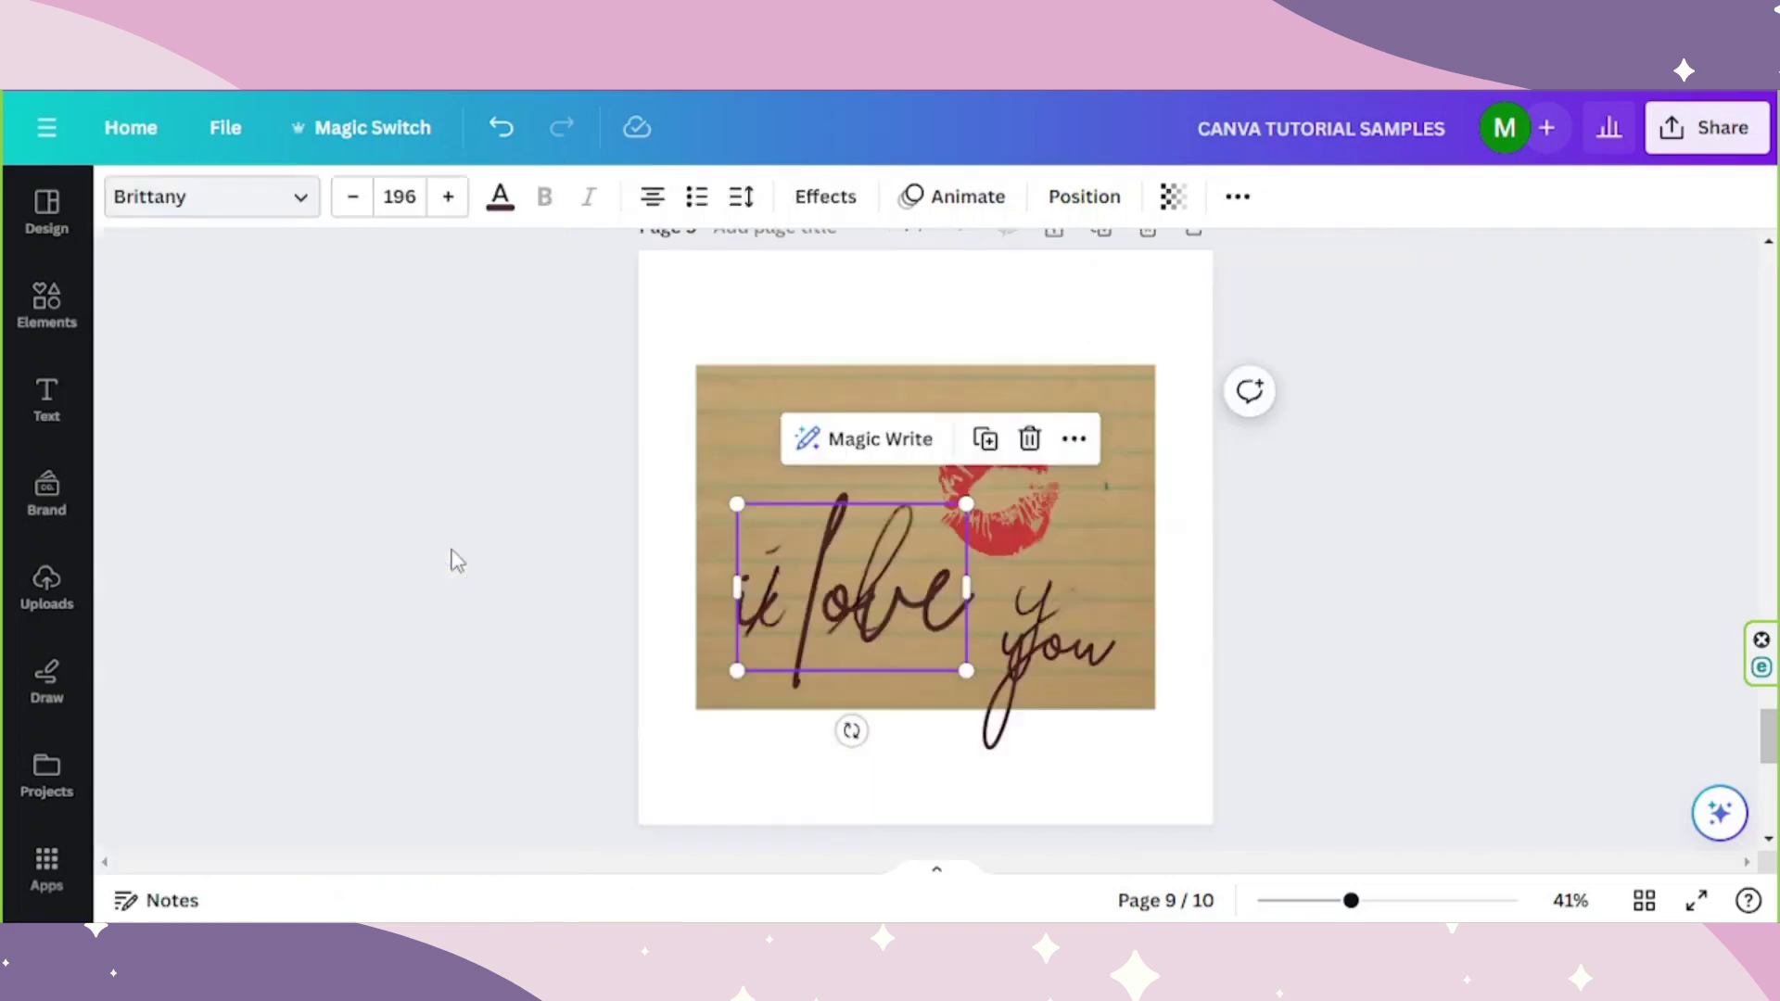
Move the extracted 'i love you' text to the page top above the photo, then deselect it
mouse_move(878, 583)
left_mouse_down()
mouse_move(932, 547)
mouse_move(897, 437)
left_mouse_up()
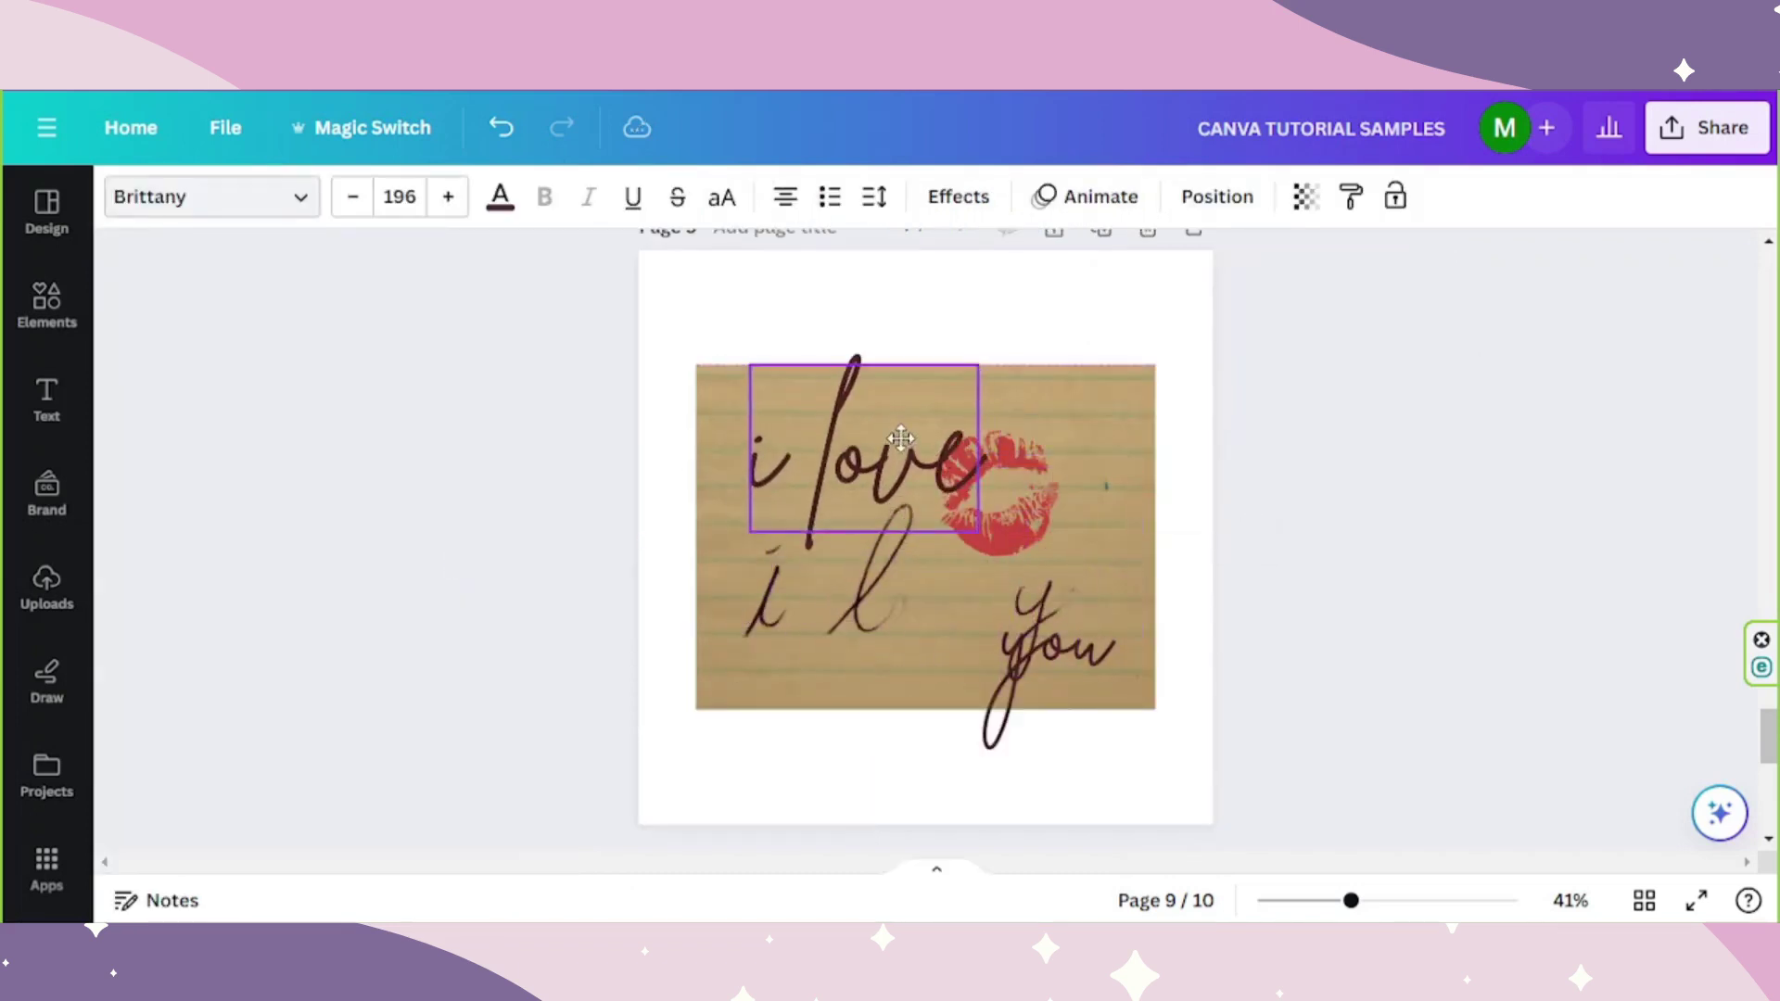
mouse_move(1057, 649)
left_mouse_down()
mouse_move(1062, 422)
mouse_move(1033, 742)
left_mouse_up()
left_click(845, 398)
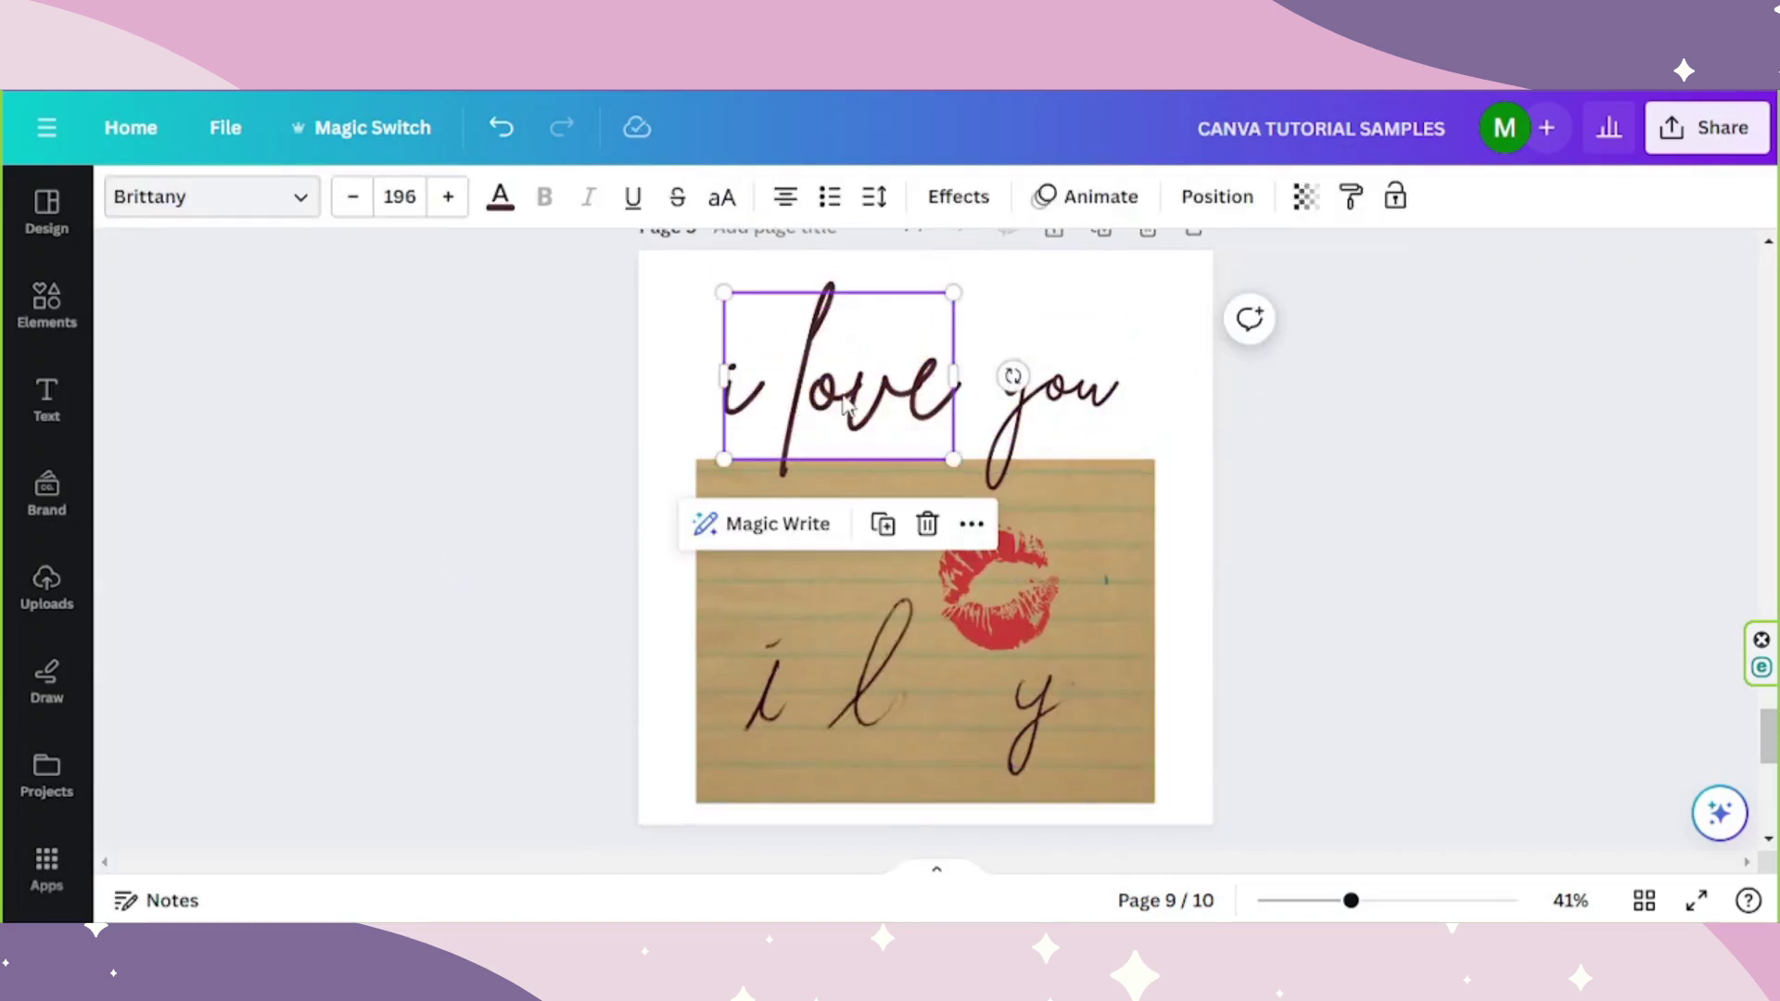
double_click(846, 401)
key("Escape")
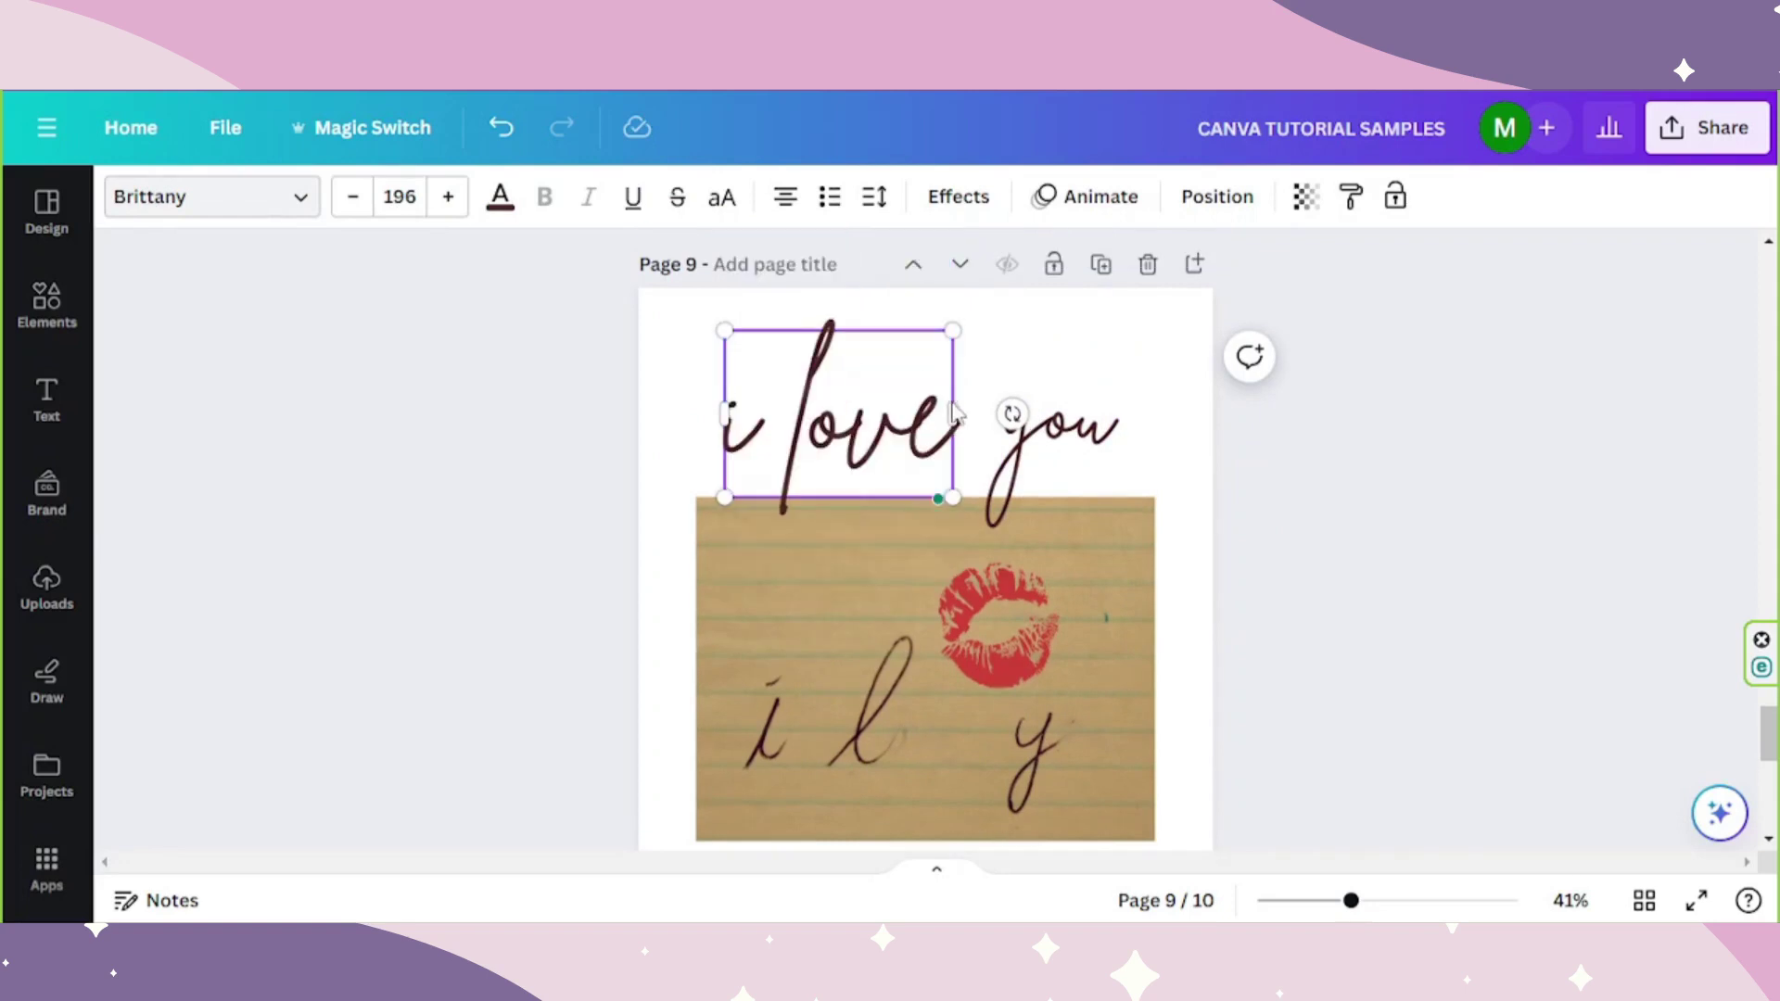
left_click(879, 431)
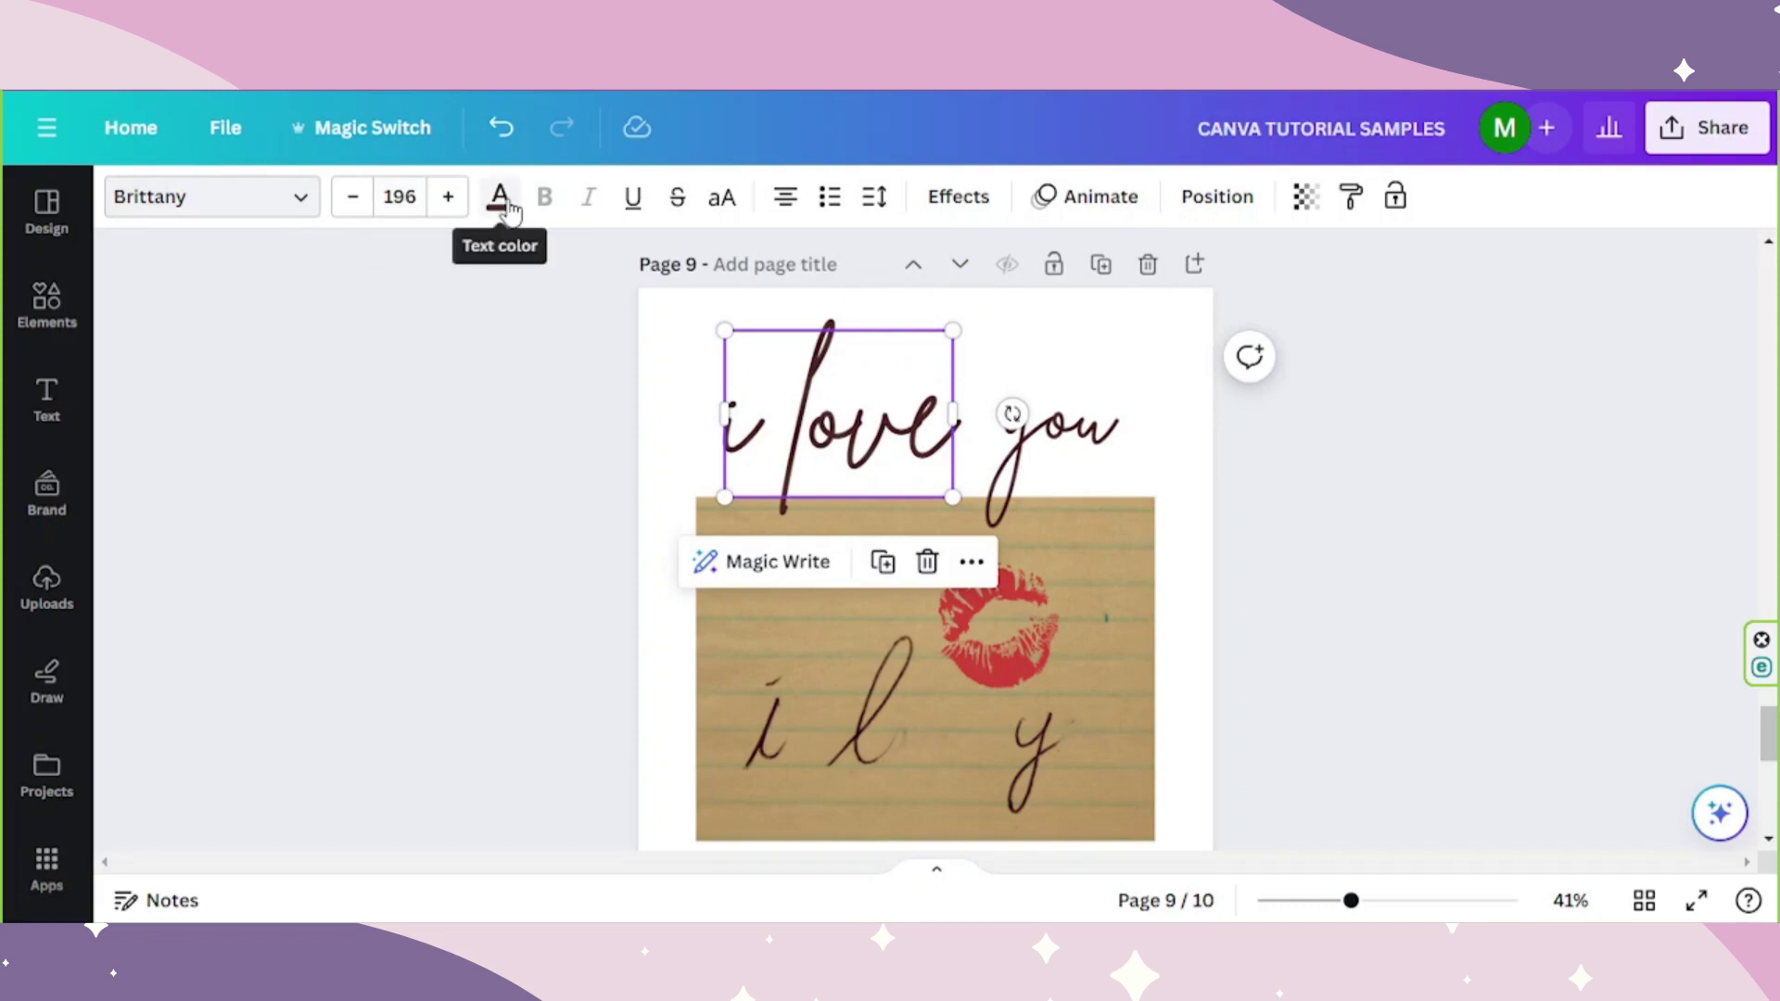
left_click(978, 205)
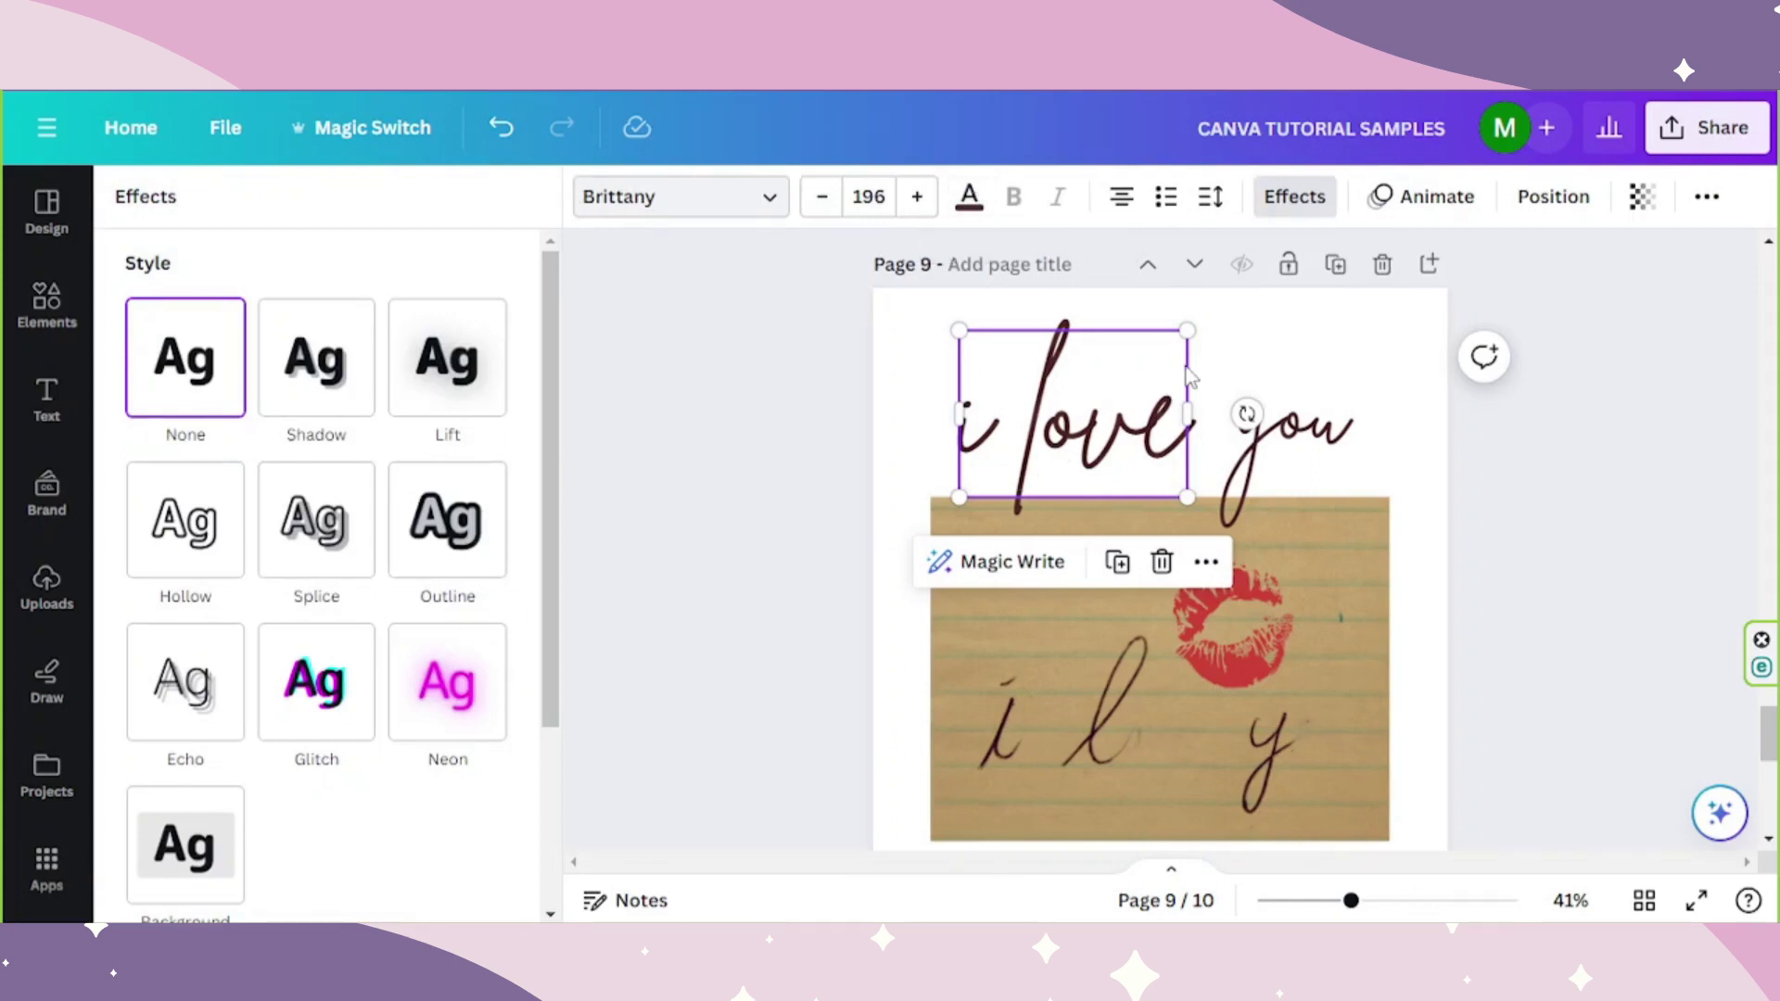
left_click(1373, 684)
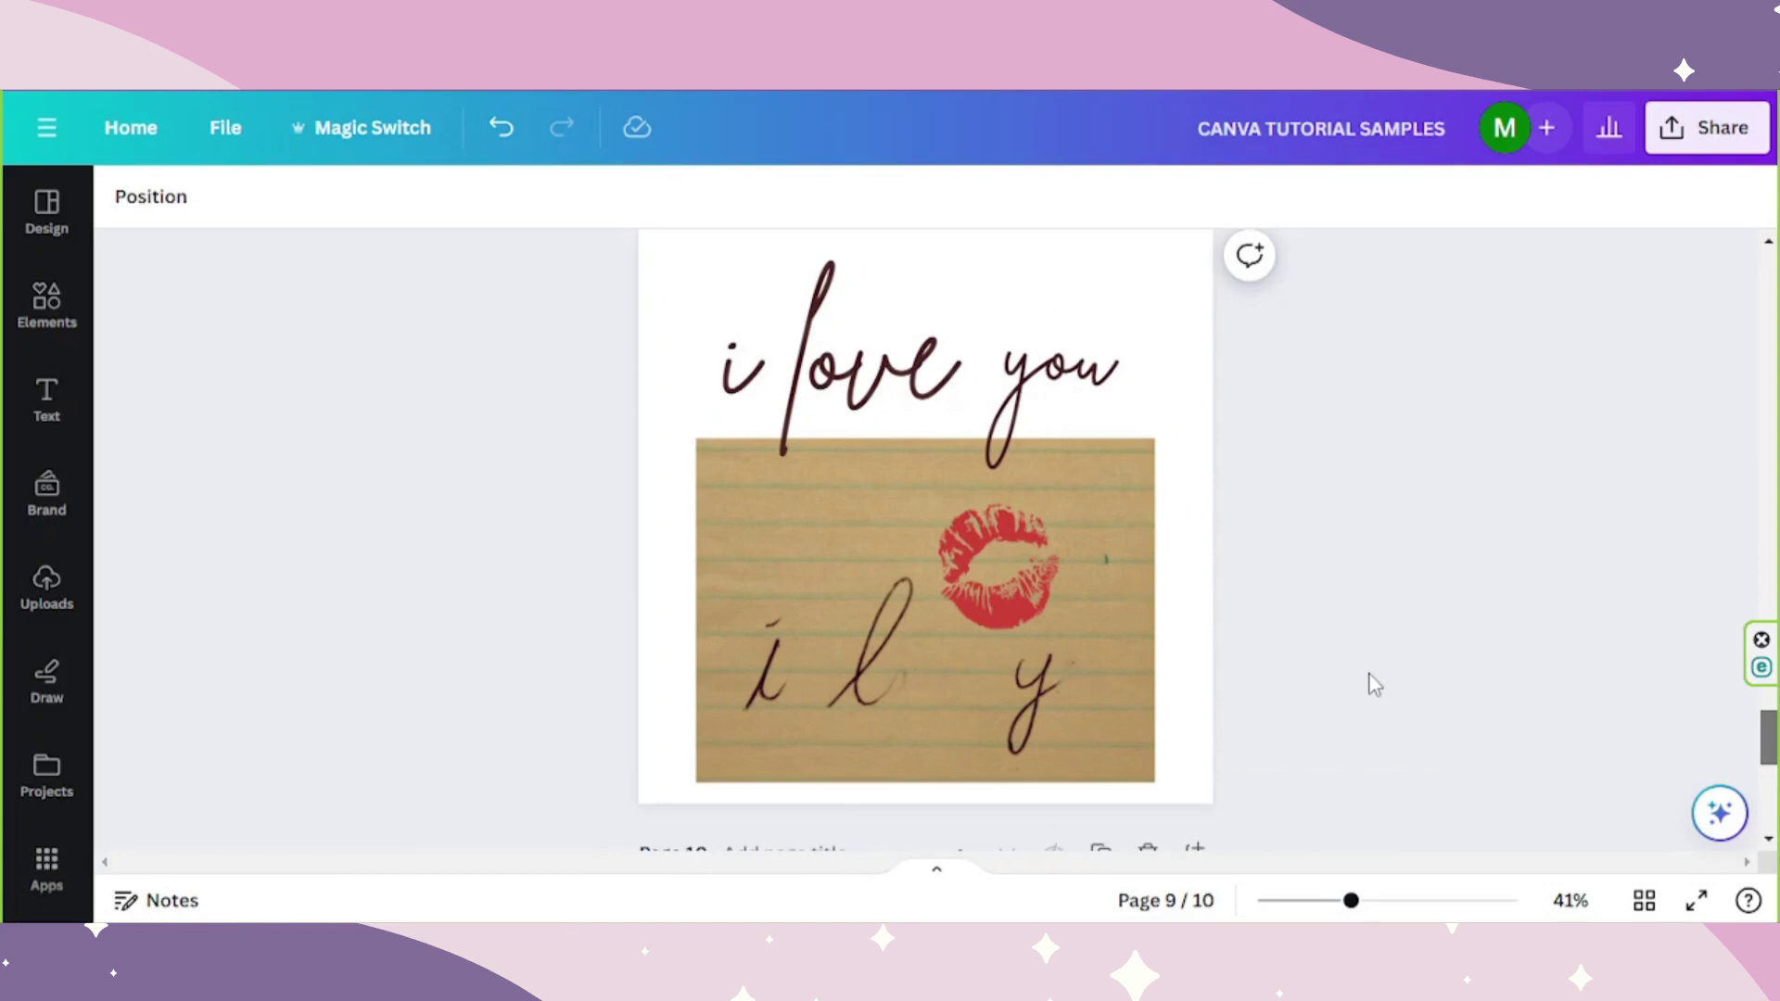